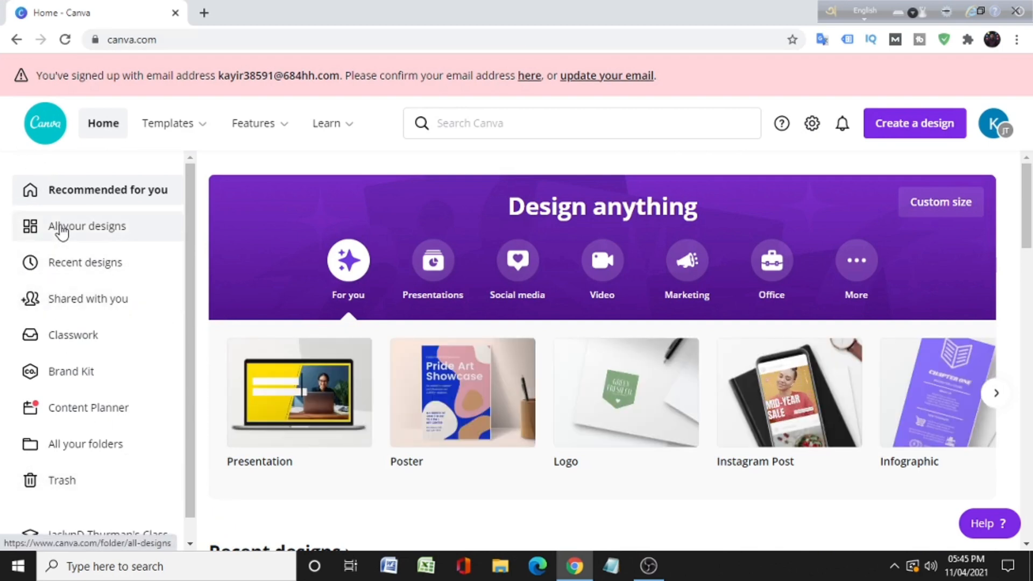
Search the templates for "youtube thumbnail" and open the "30-Minute Cardio Workout" template for editing
click(485, 123)
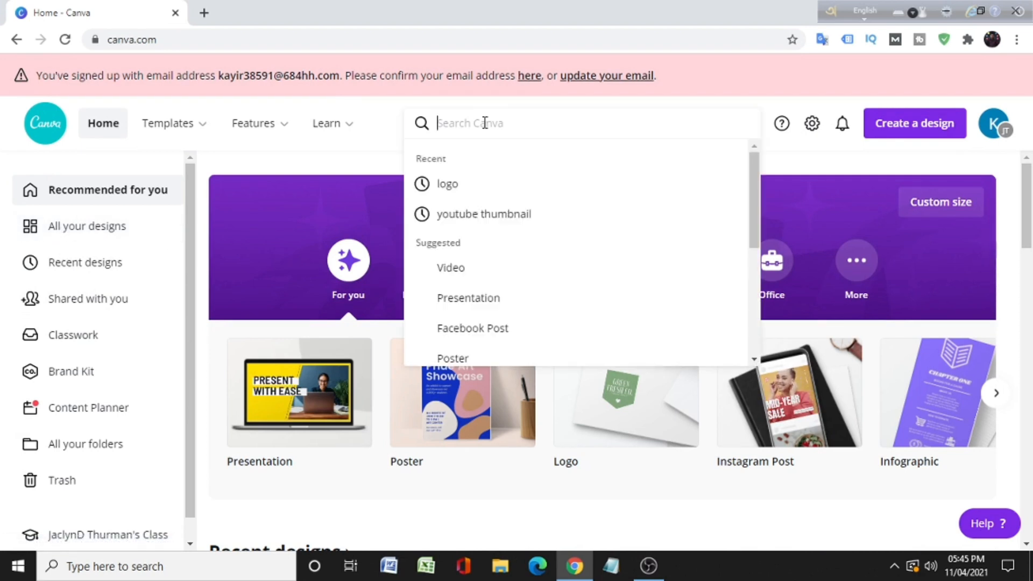
click(482, 220)
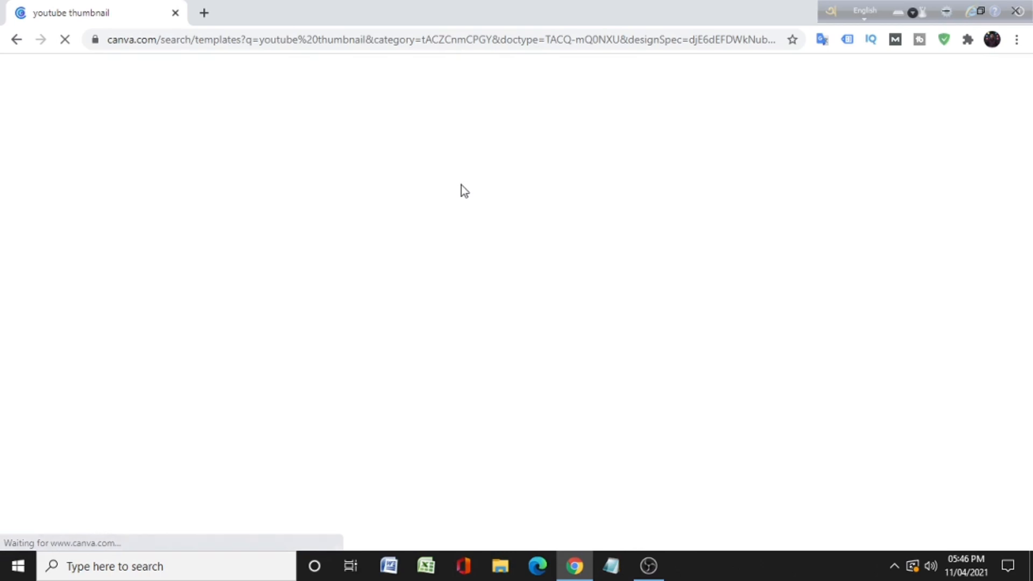
scroll(387, 387, down, 4)
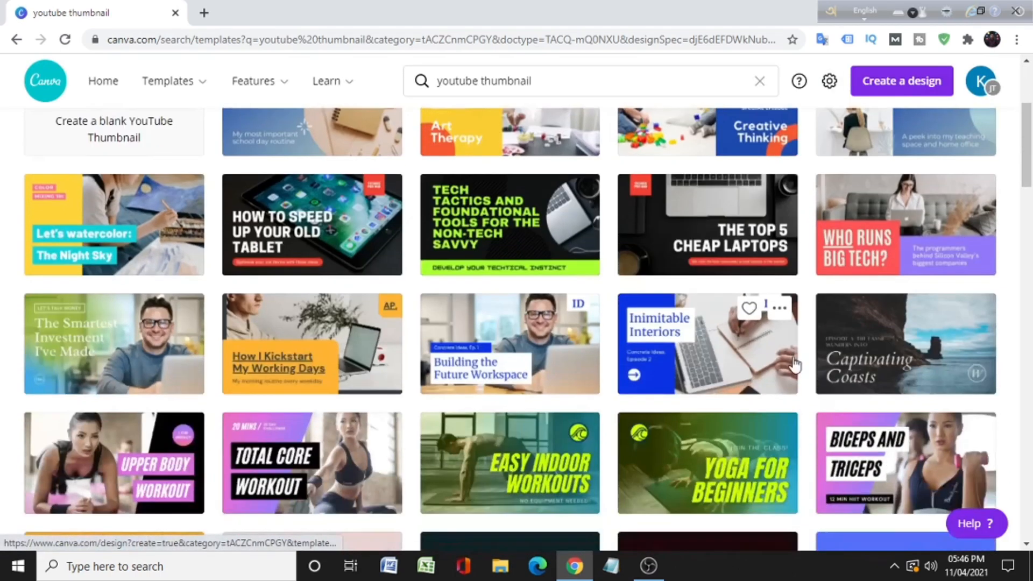
scroll(794, 365, down, 9)
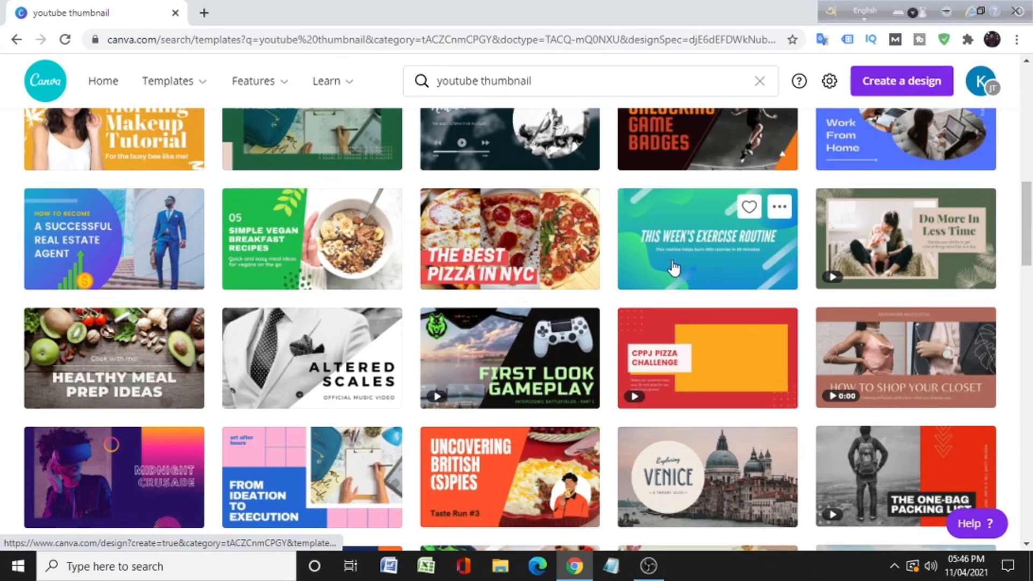
scroll(673, 267, down, 1)
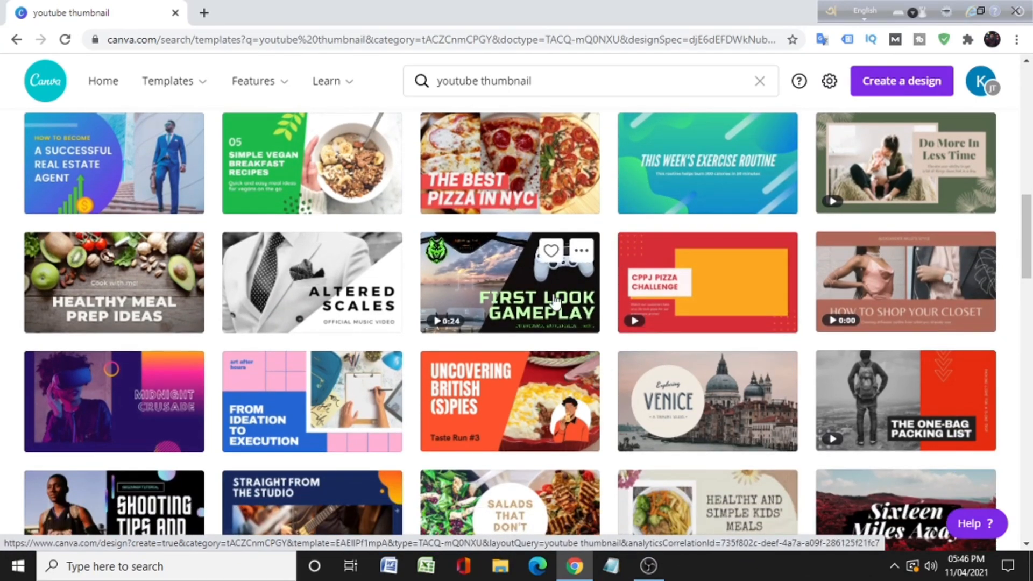
scroll(387, 318, down, 1)
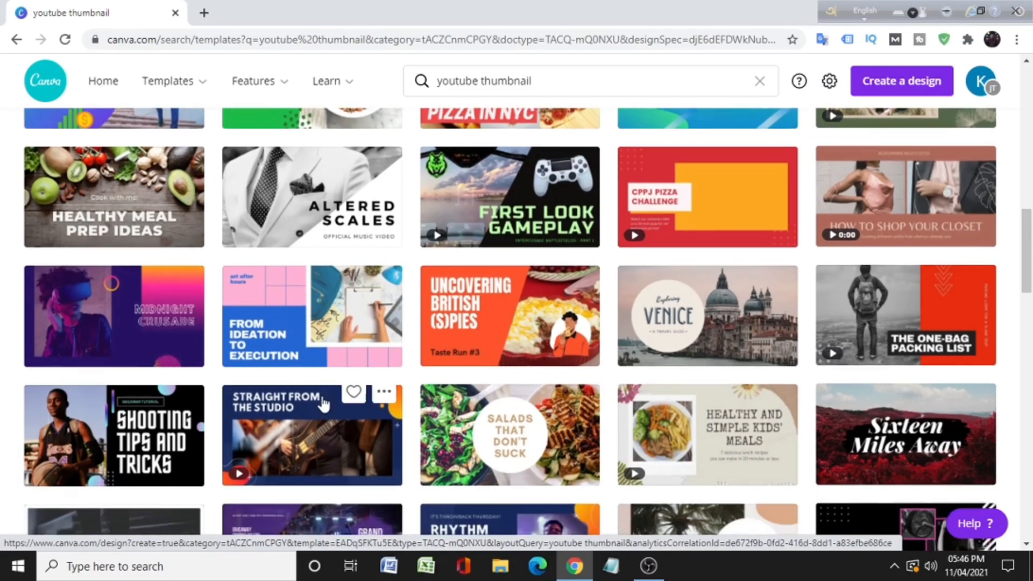
scroll(322, 404, down, 5)
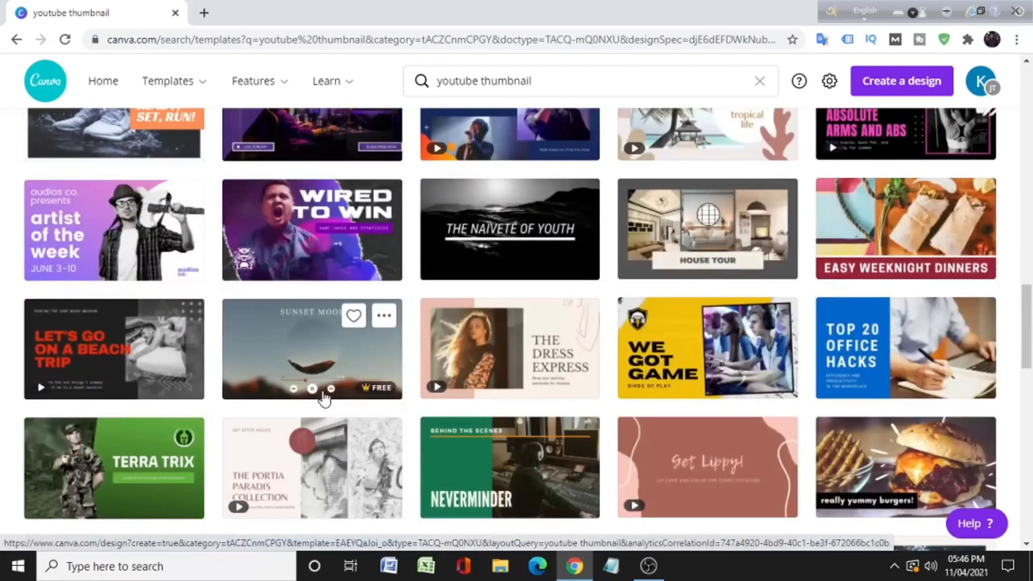
scroll(324, 399, down, 3)
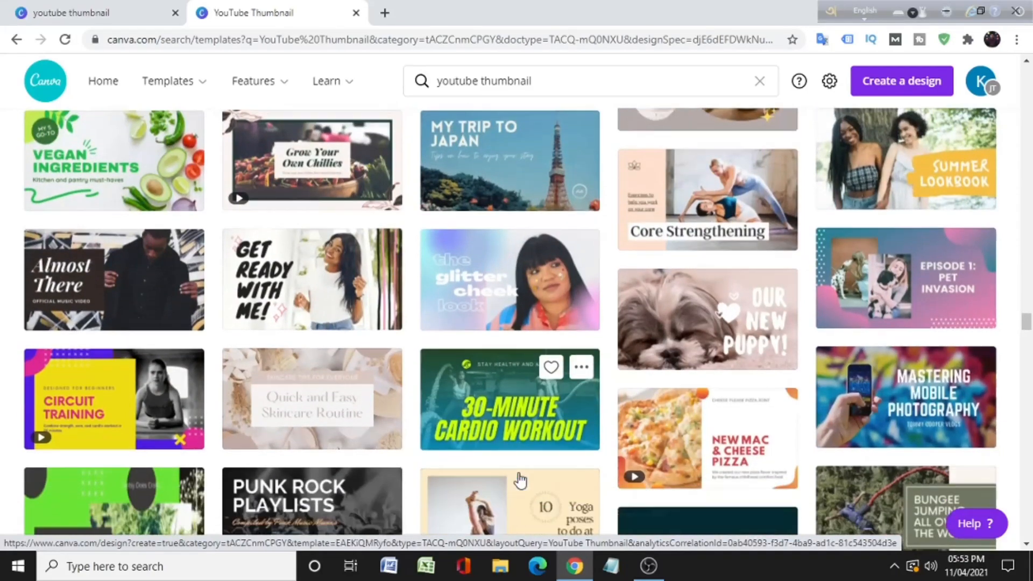
scroll(520, 480, down, 3)
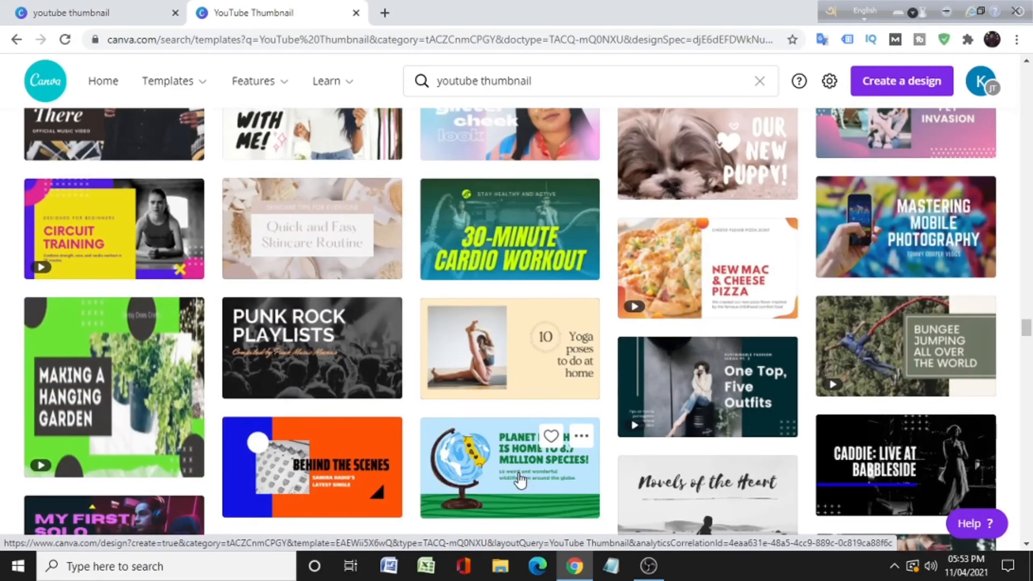
click(555, 257)
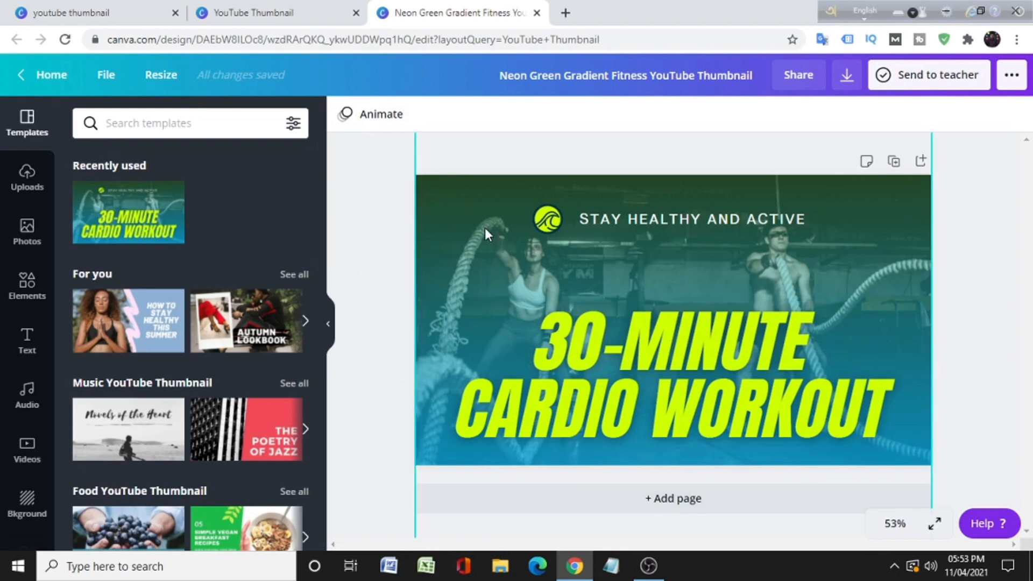
Shift the gradient overlay to the right and remove the gym photo from the background by detaching and deleting it
drag(550, 262, 613, 260)
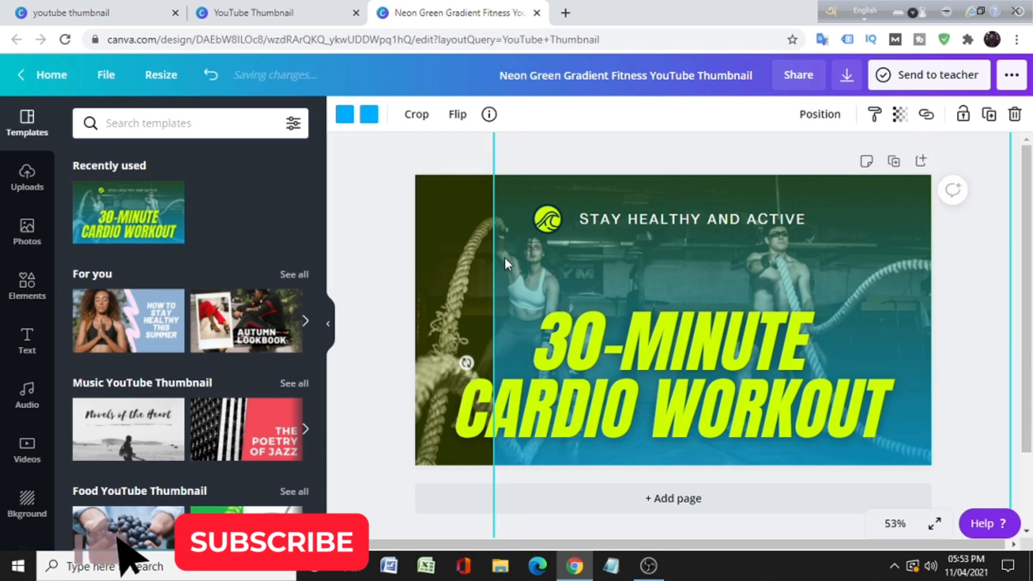
right_click(460, 245)
click(521, 404)
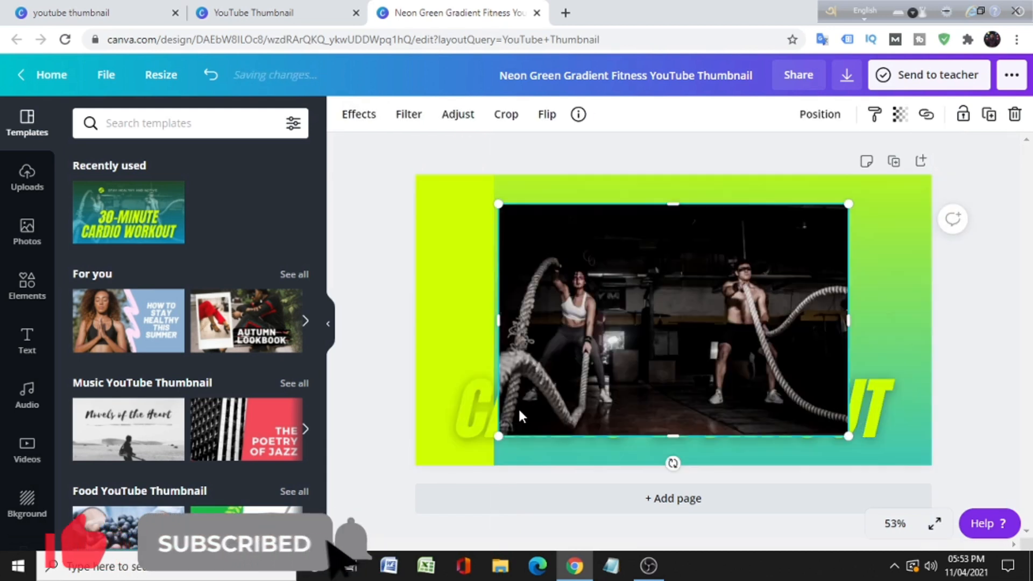
right_click(657, 325)
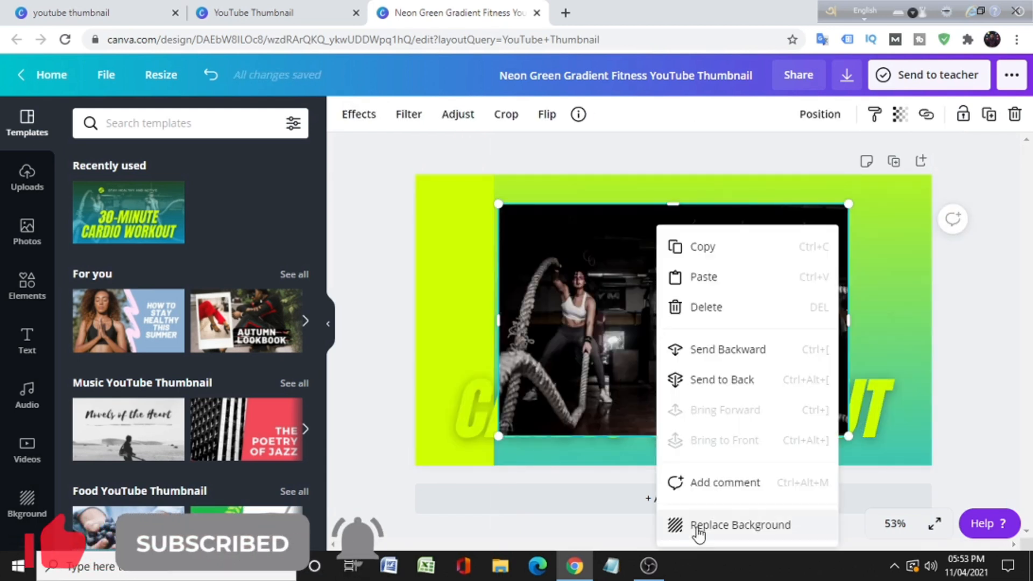
click(691, 307)
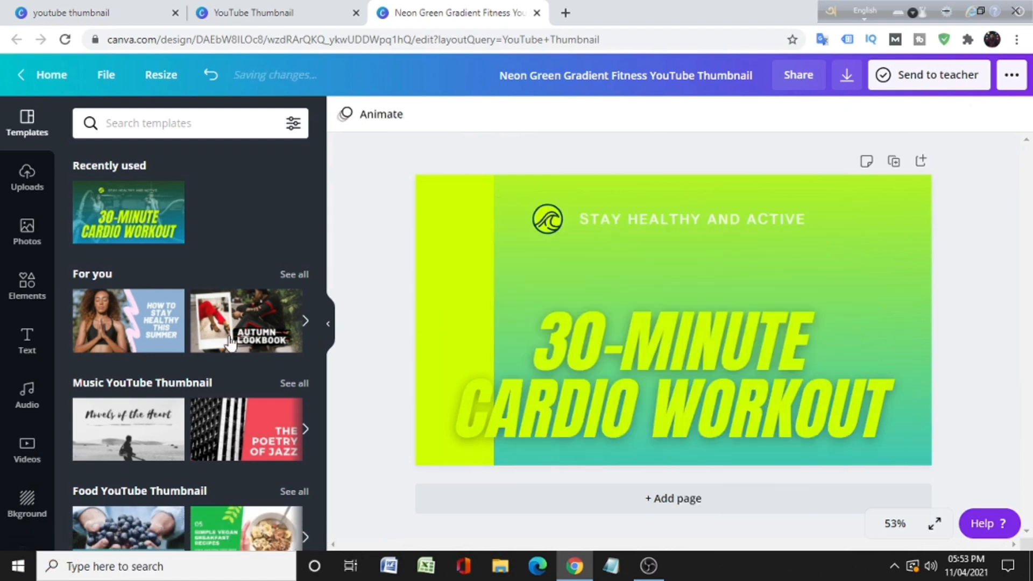
Search the photo library for "youtube"
click(24, 250)
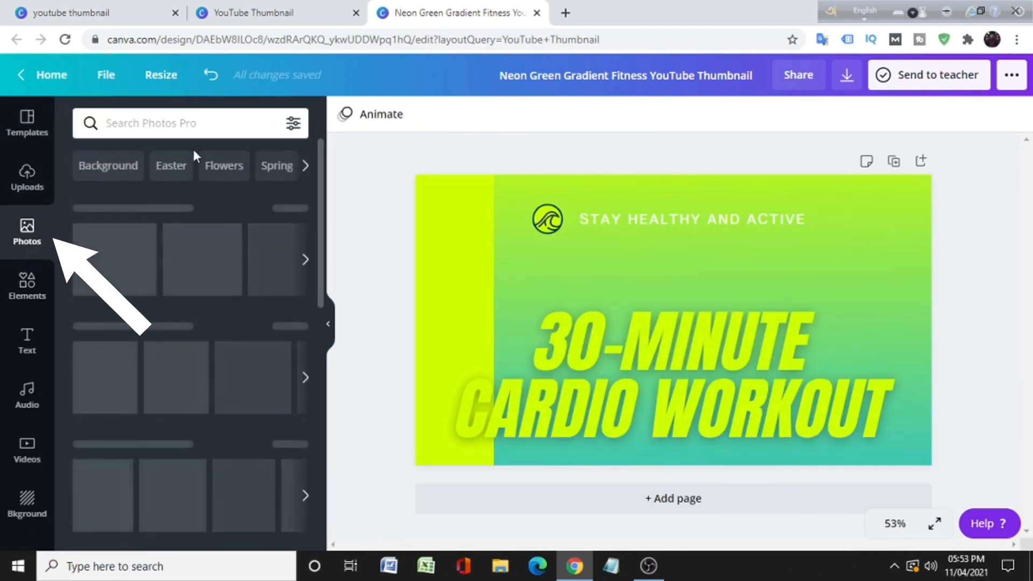
click(173, 126)
click(160, 203)
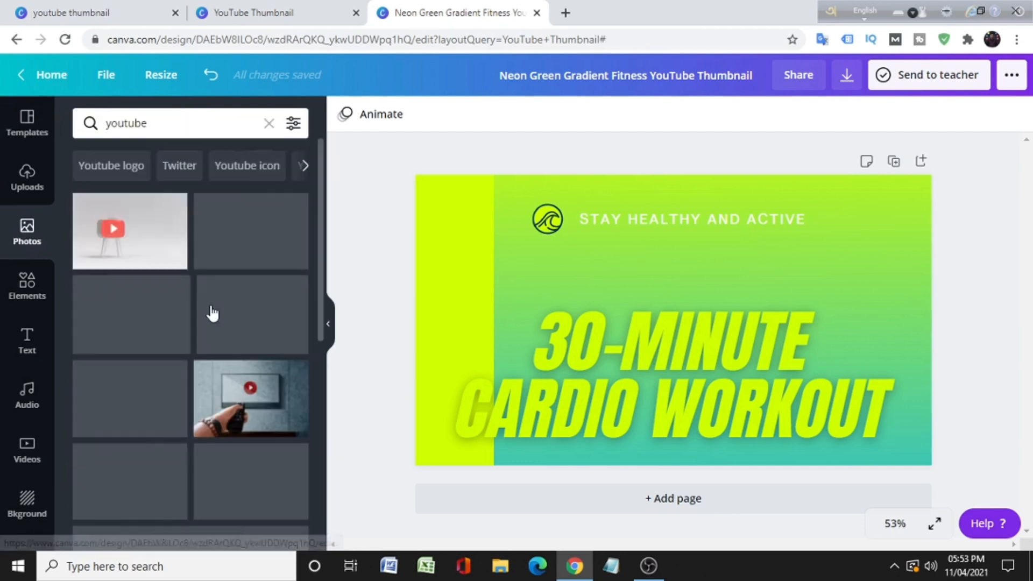
Add the photo of the YouTube website in a browser window and set it as the thumbnail's background
scroll(237, 355, down, 4)
scroll(251, 398, up, 3)
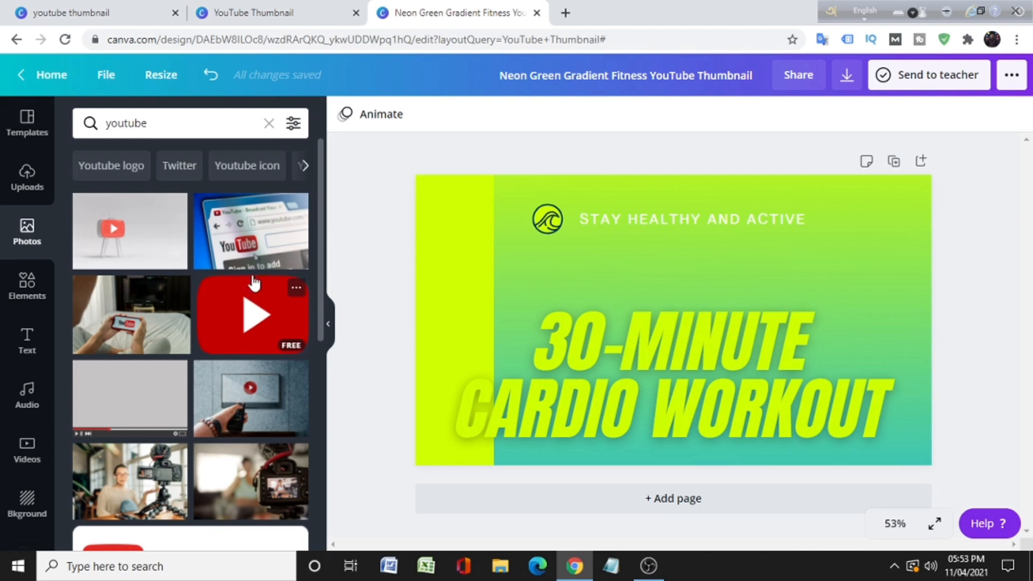
scroll(254, 274, down, 3)
scroll(257, 276, down, 3)
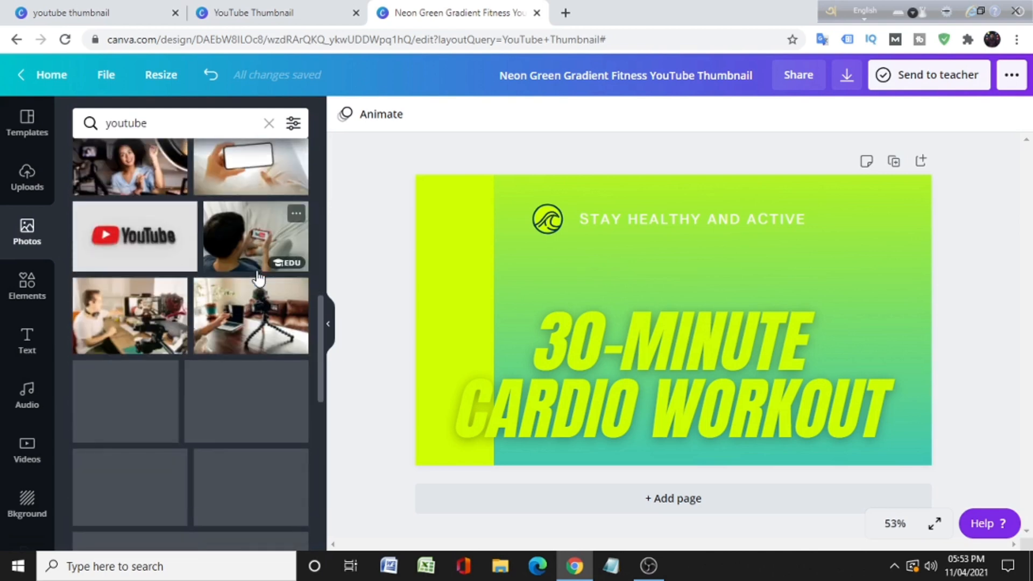
scroll(257, 276, up, 6)
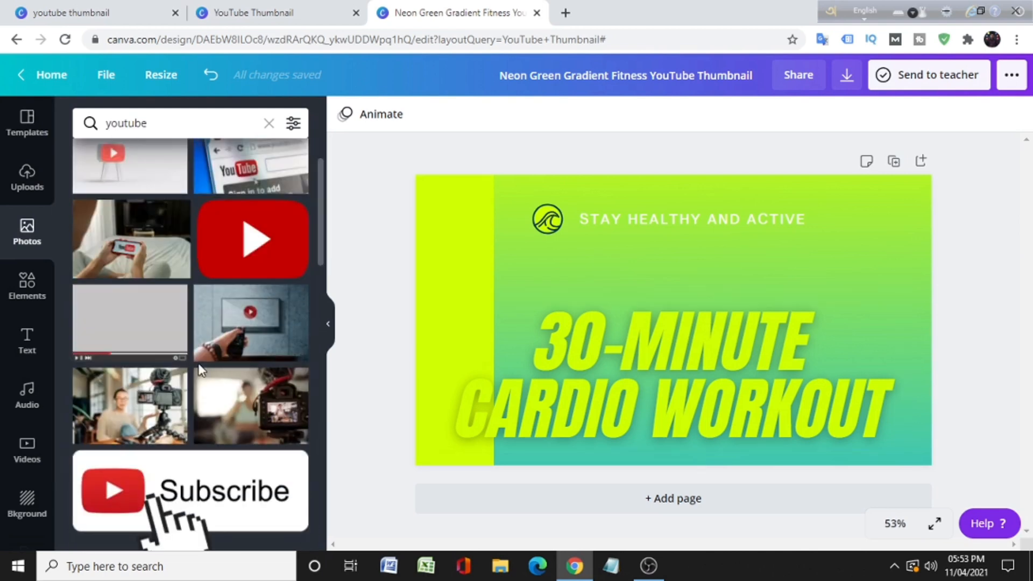
click(281, 237)
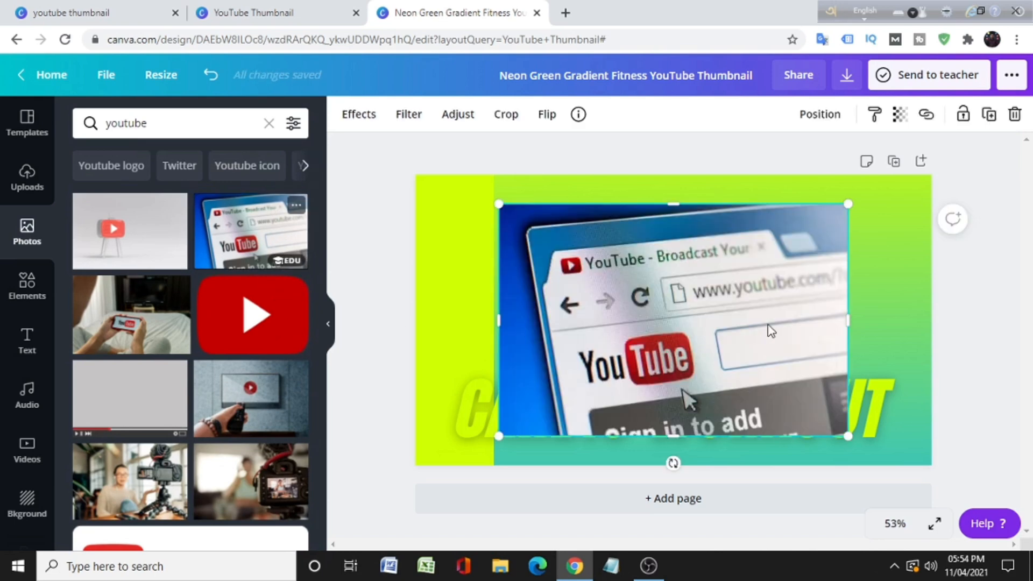
right_click(772, 333)
click(860, 526)
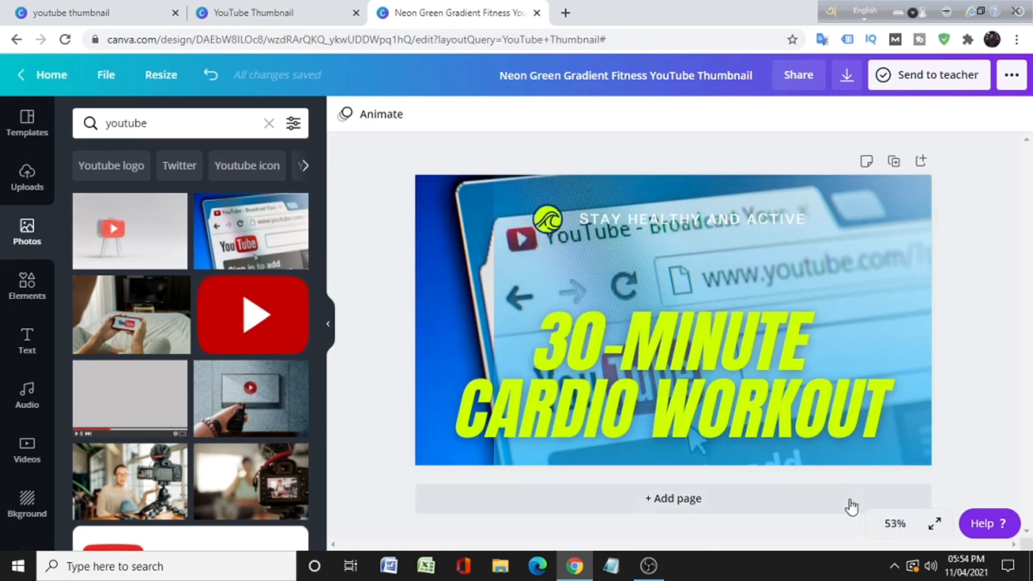
Delete the group with the wave logo and the "STAY HEALTHY AND ACTIVE" tagline
click(657, 227)
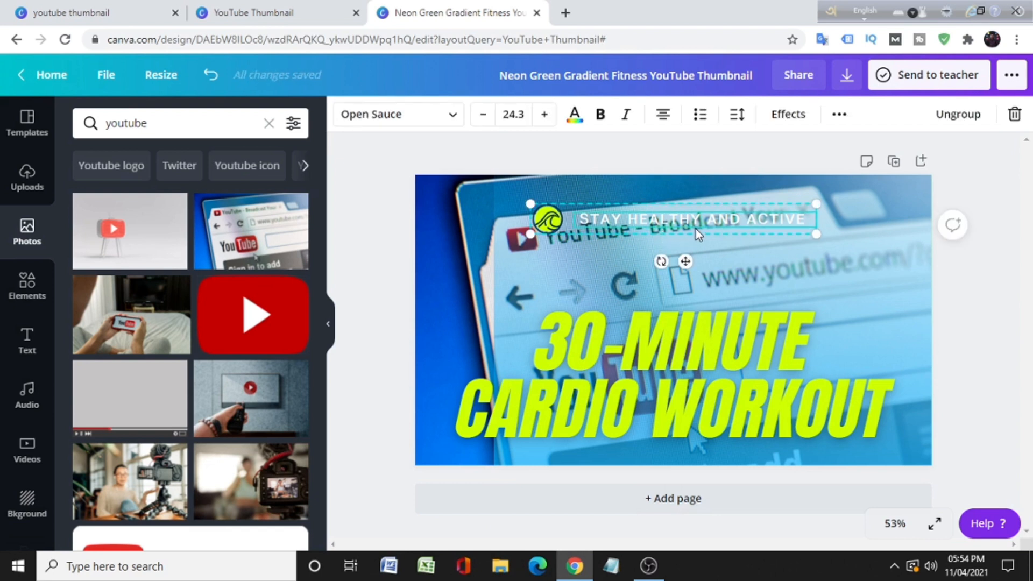
click(549, 228)
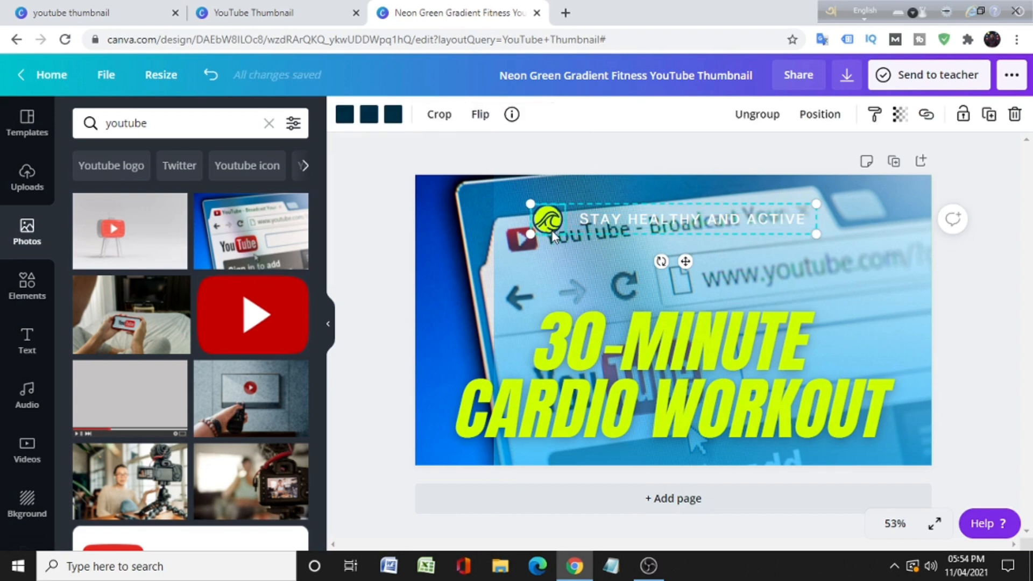
key(Escape)
key(Delete)
Move the "30-MINUTE CARDIO WORKOUT" heading higher on the thumbnail and clear all of its text
drag(707, 394, 706, 324)
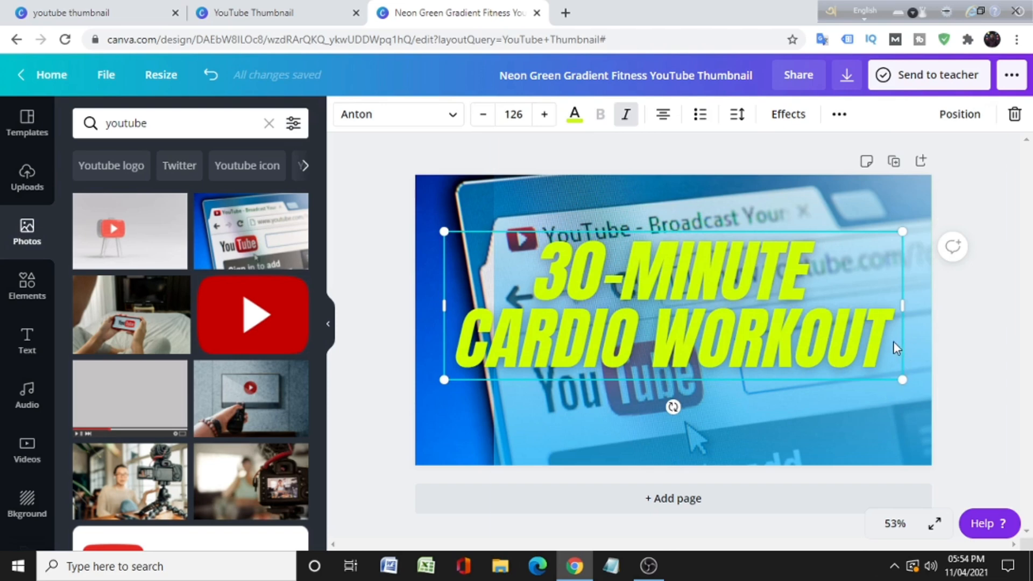
click(894, 342)
click(893, 342)
key(BackSpace)
key(BackSpace)
key(BackSpace)
key(BackSpace)
key(BackSpace)
key(BackSpace)
key(BackSpace)
key(BackSpace)
key(BackSpace)
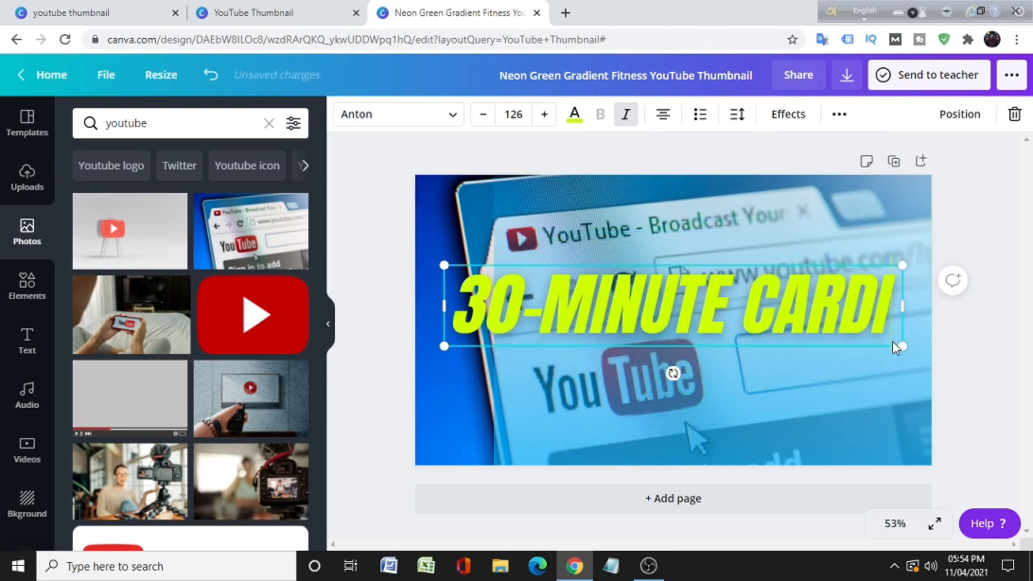
key(BackSpace)
key(BackSpace)
key(BackSpace)
key(BackSpace)
key(BackSpace)
key(BackSpace)
key(BackSpace)
key(BackSpace)
key(BackSpace)
key(BackSpace)
key(BackSpace)
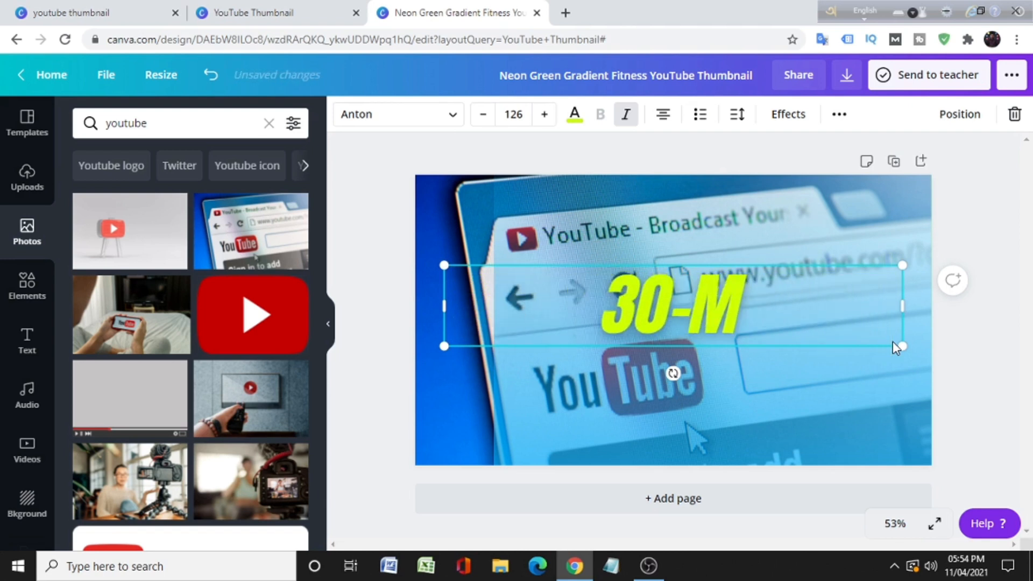
key(BackSpace)
key(BackSpace)
key(BackSpace)
key(BackSpace)
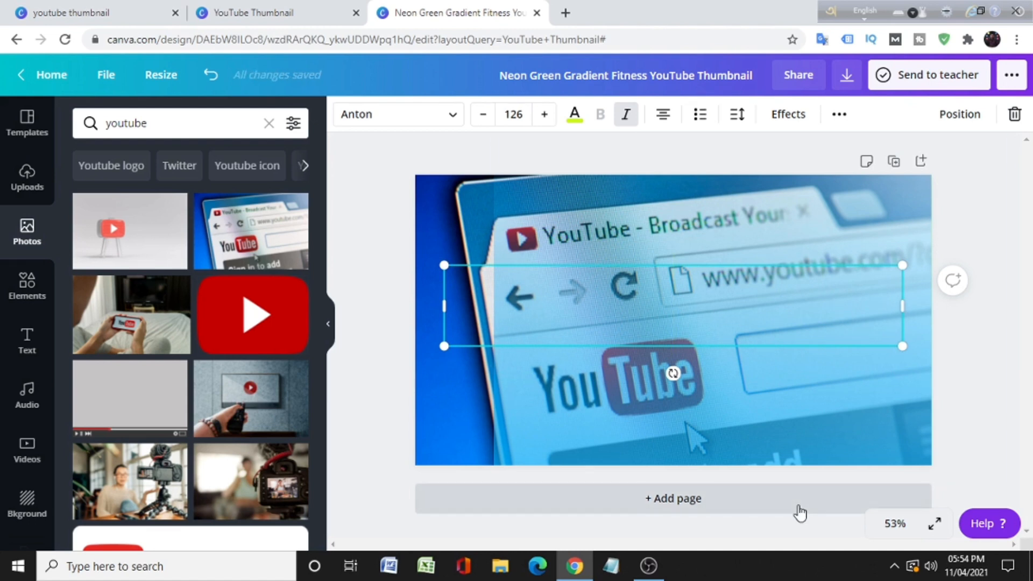
Enter "HOW TO MAKE YOUTUBE THUMBNAIL LIKE PRO" as the new heading text
text(HOW T)
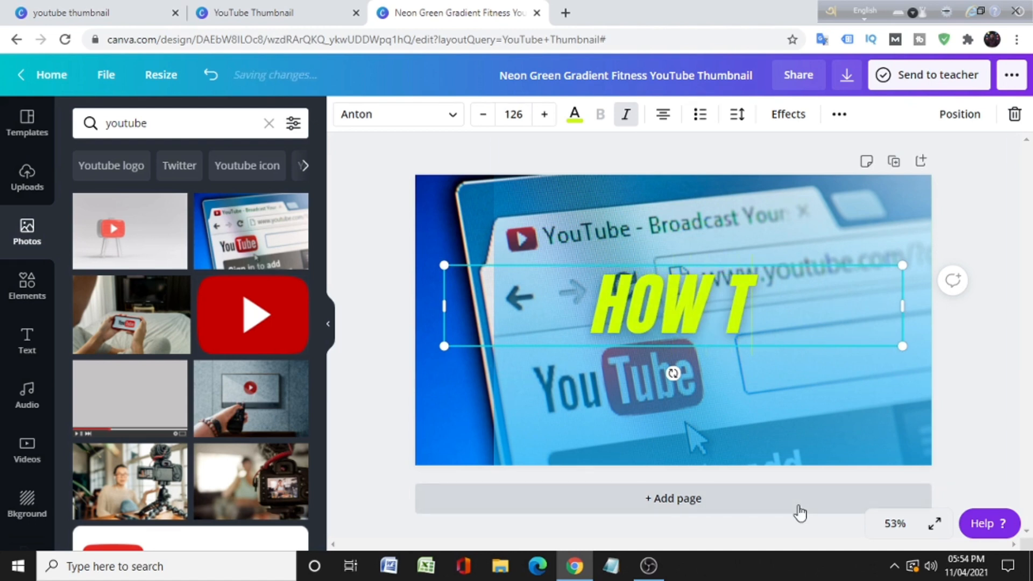
text(O MA)
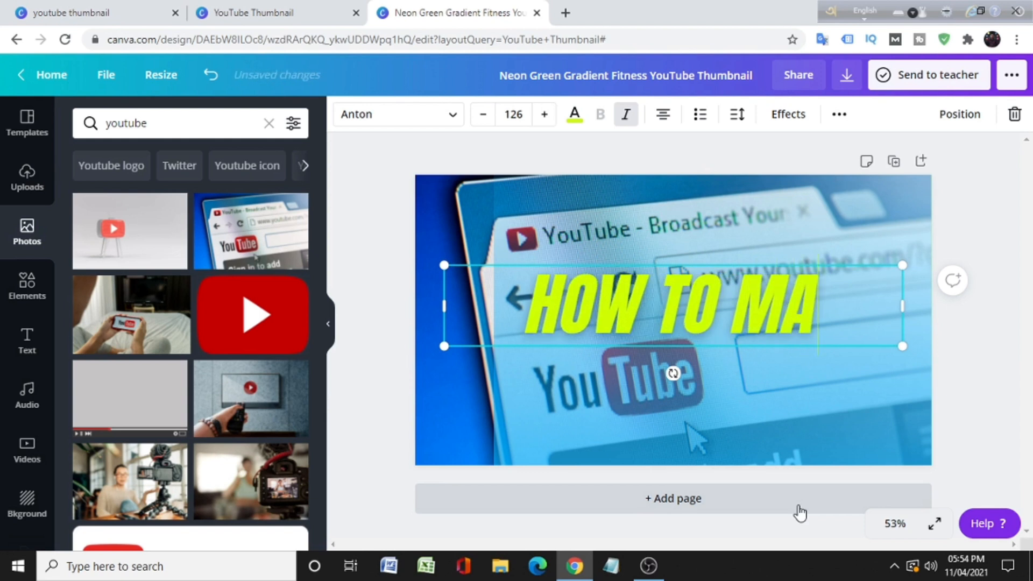
text(L)
key(BackSpace)
text(KE)
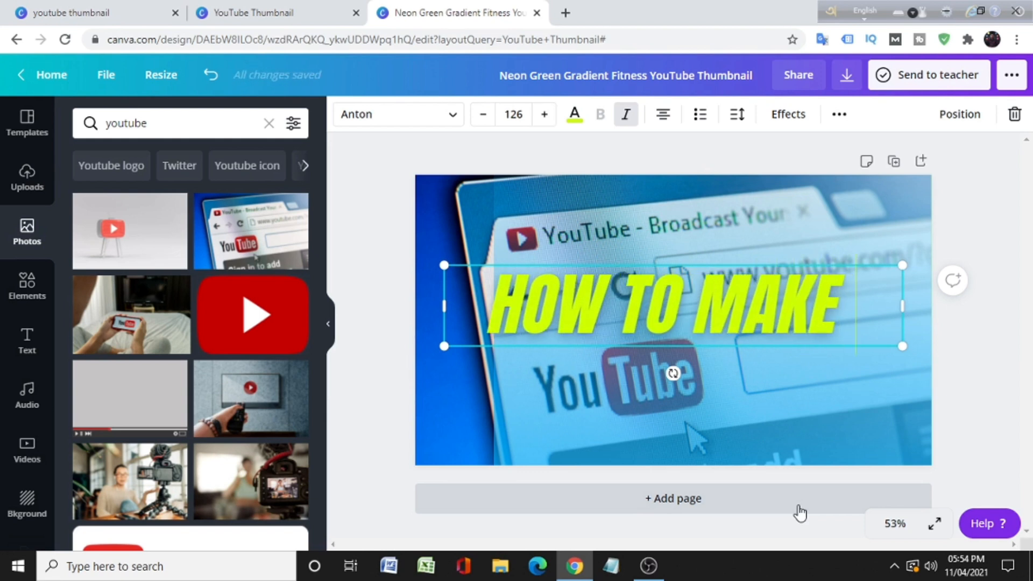
text( YOUTUBE)
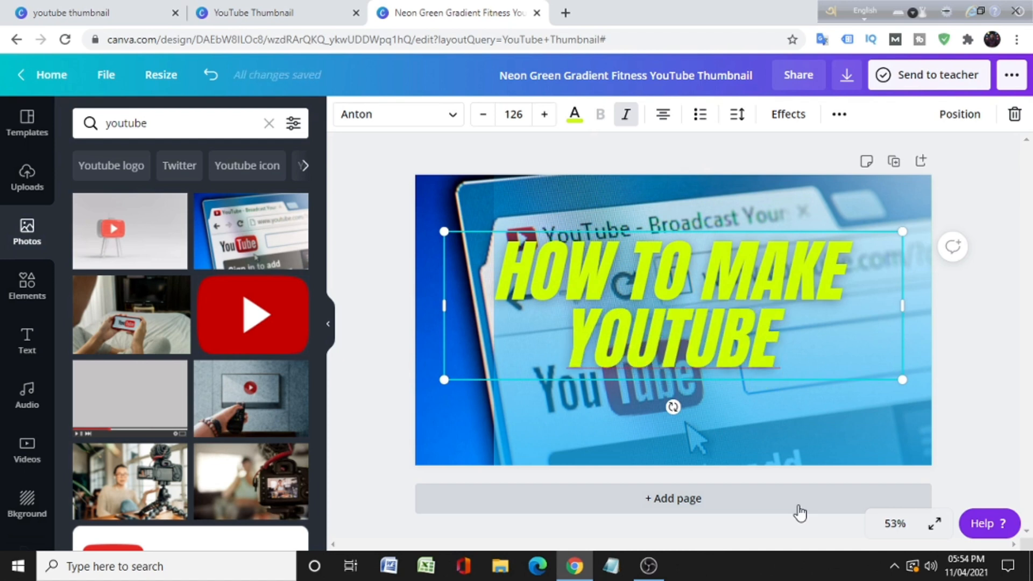
text( T)
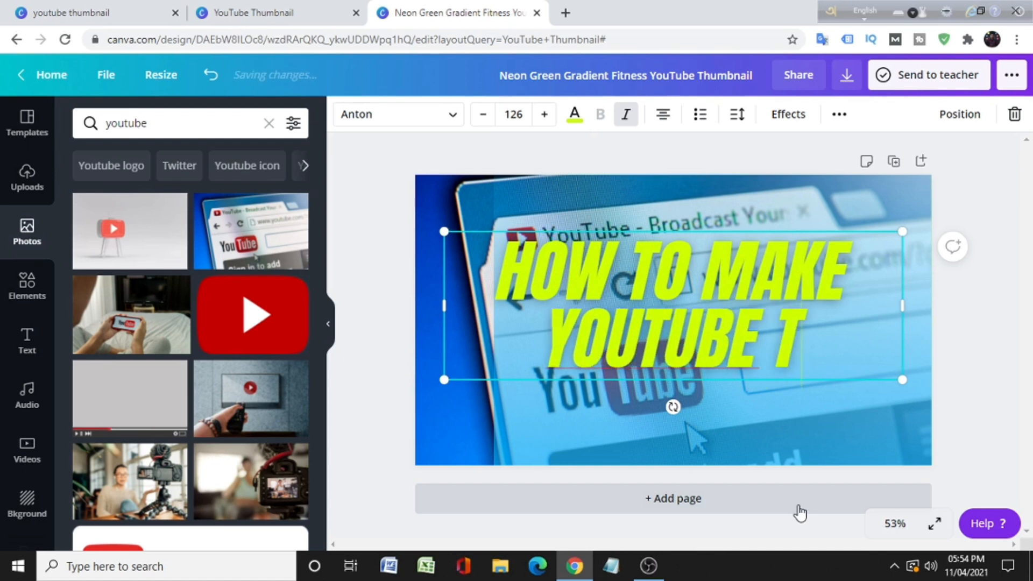
text(HU)
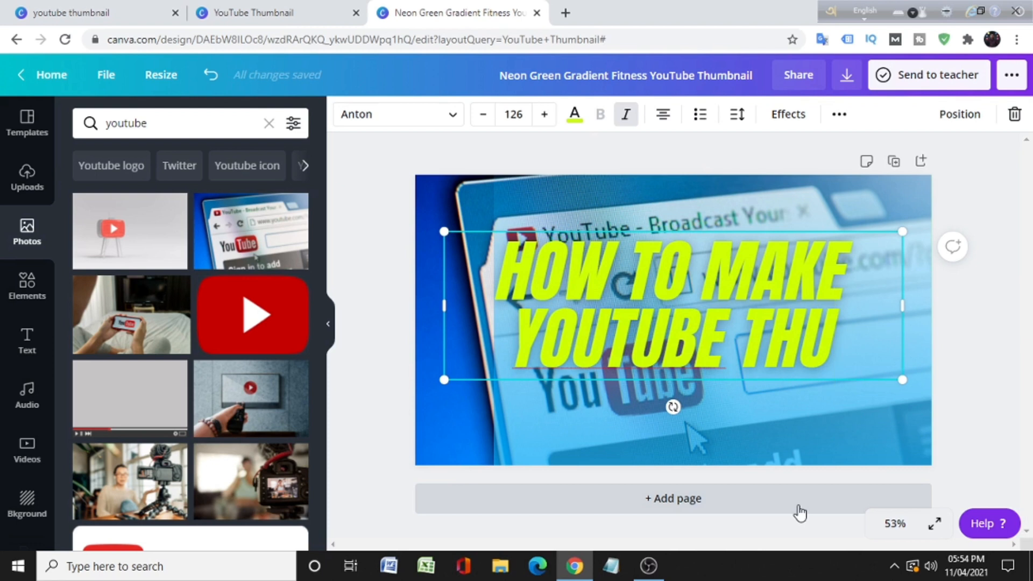
text(MB)
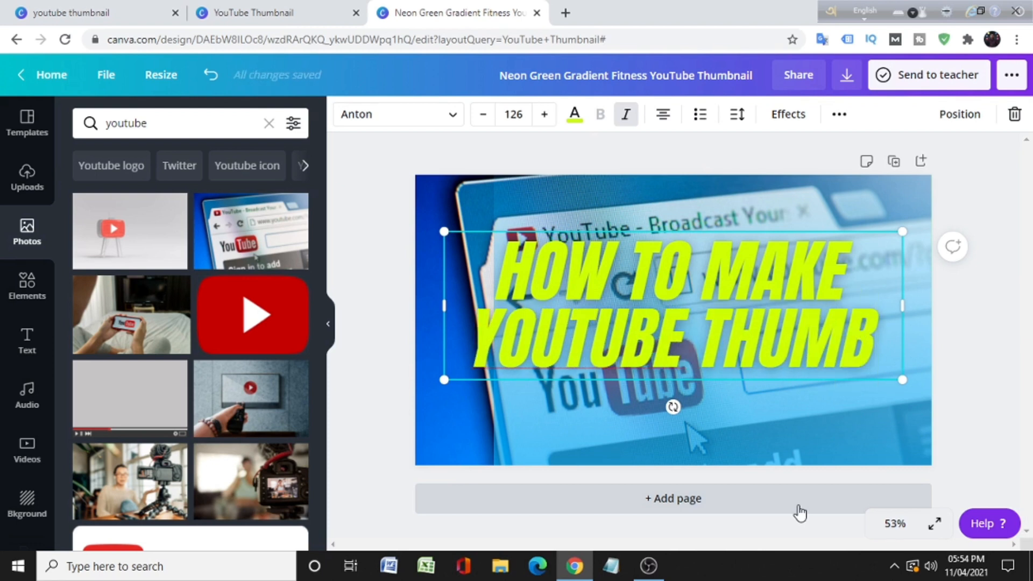
text(NAIL)
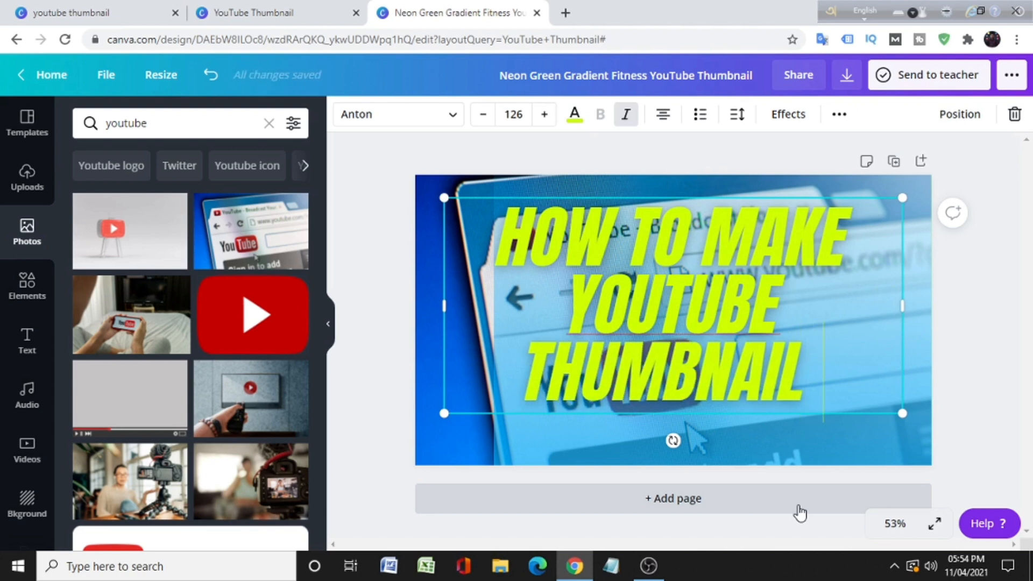
text( LIKE)
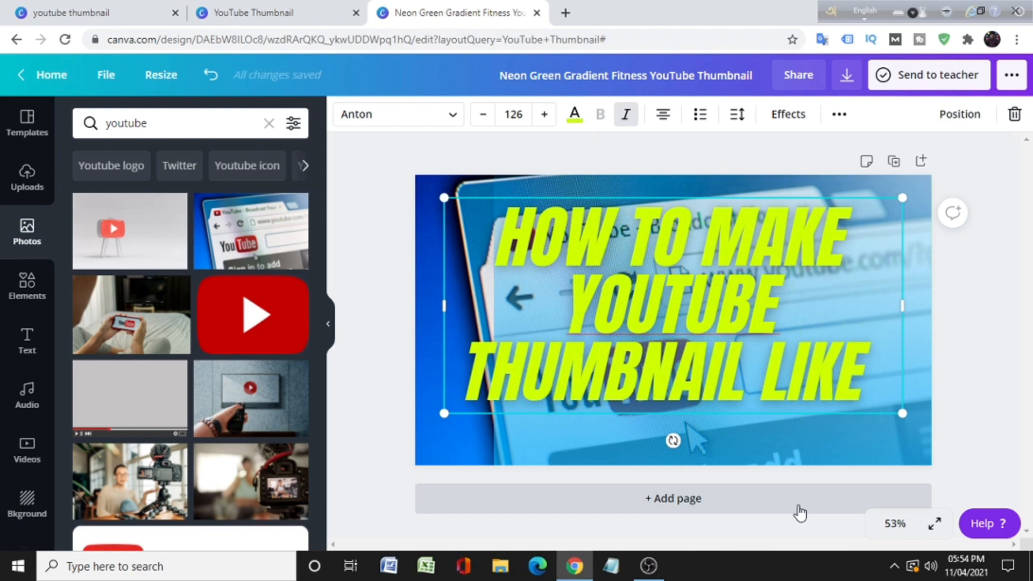
text( P)
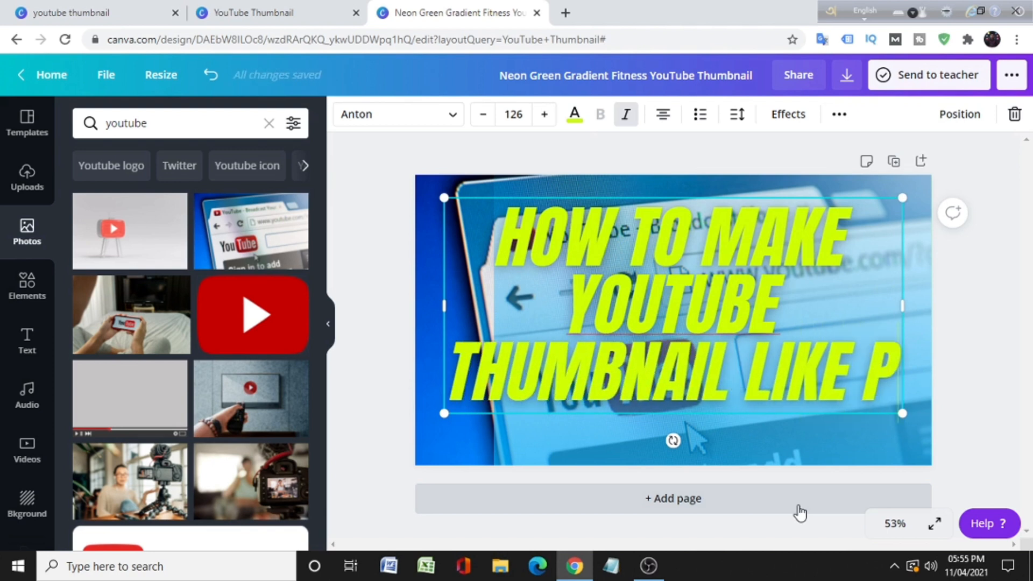
text(RO)
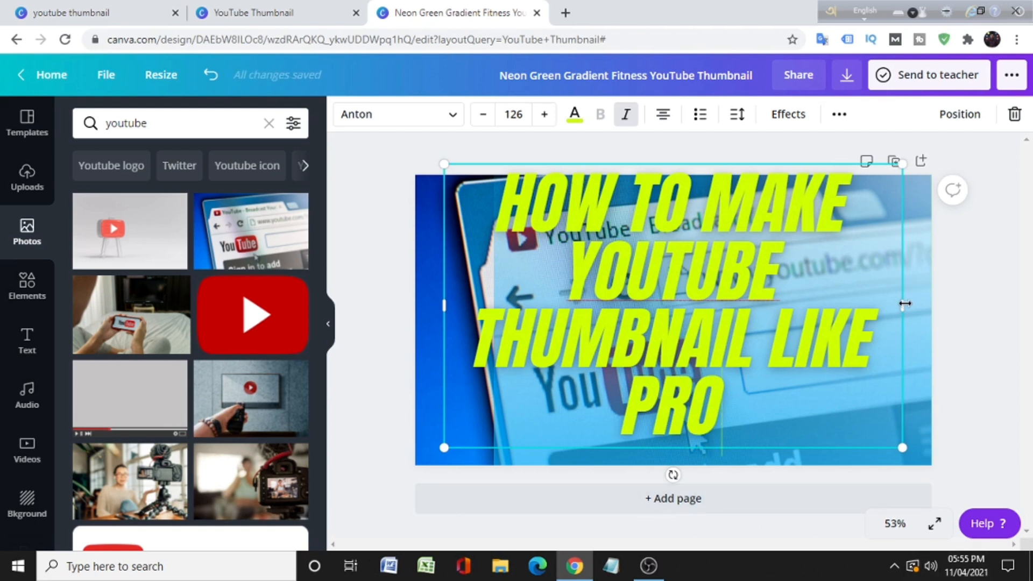
Scale the heading down to font size 110 and left-align it in a wider text box so it wraps onto three lines
drag(897, 163, 846, 198)
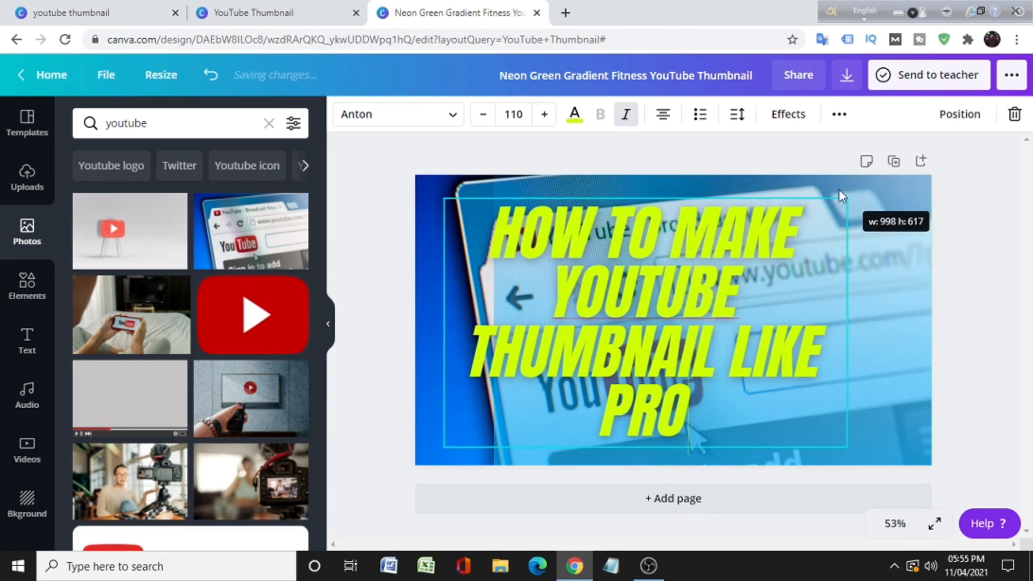
click(655, 125)
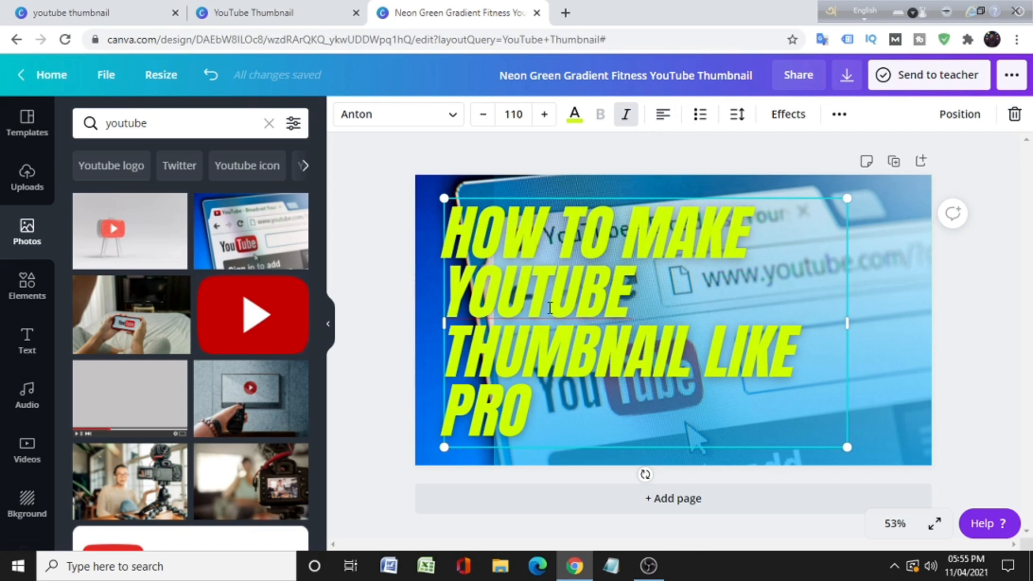
drag(848, 328, 905, 328)
click(973, 342)
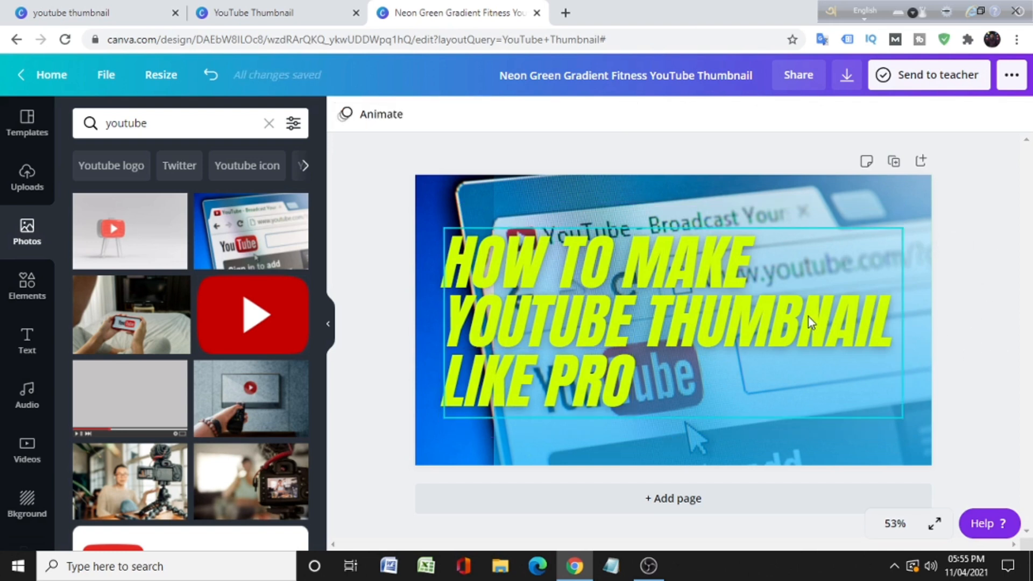
Scale the heading down to font size 99.6 and move it slightly higher on the thumbnail
click(855, 262)
drag(884, 230, 840, 249)
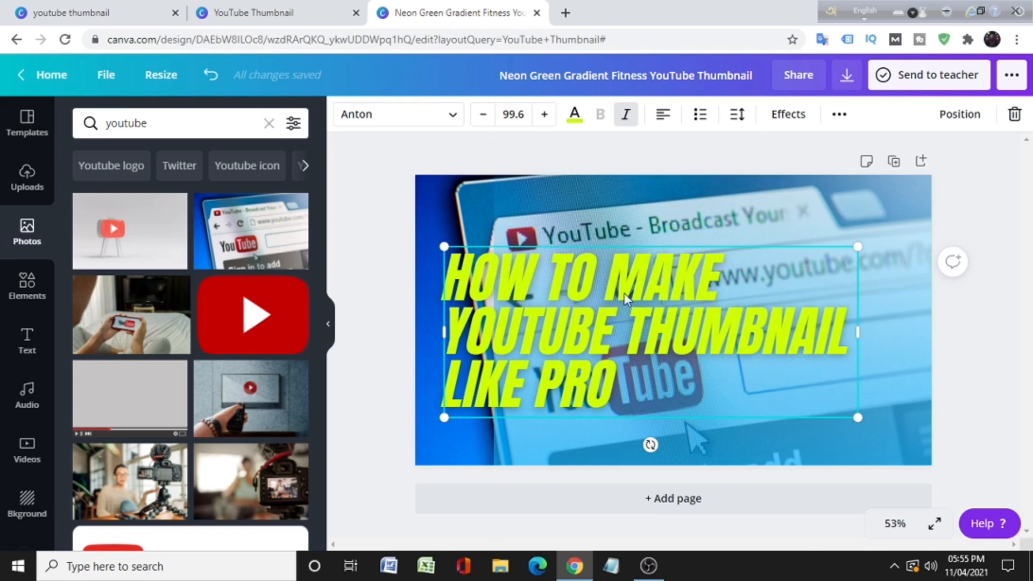
drag(637, 191, 584, 187)
drag(548, 334, 548, 310)
Shift the gradient overlay to span the thumbnail's full width and narrow the heading's text box so it wraps onto four lines
drag(477, 438, 450, 430)
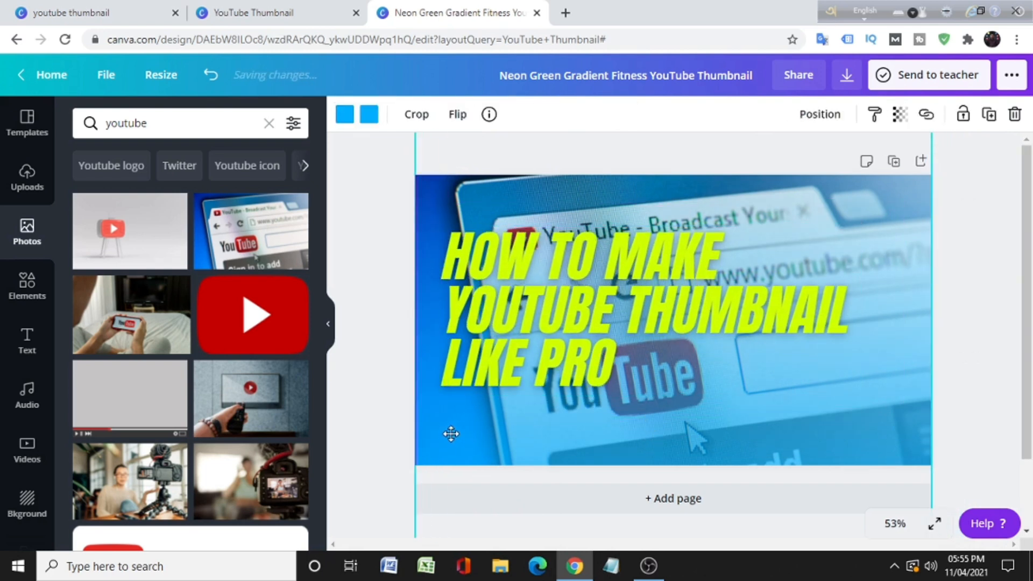
click(985, 282)
click(611, 291)
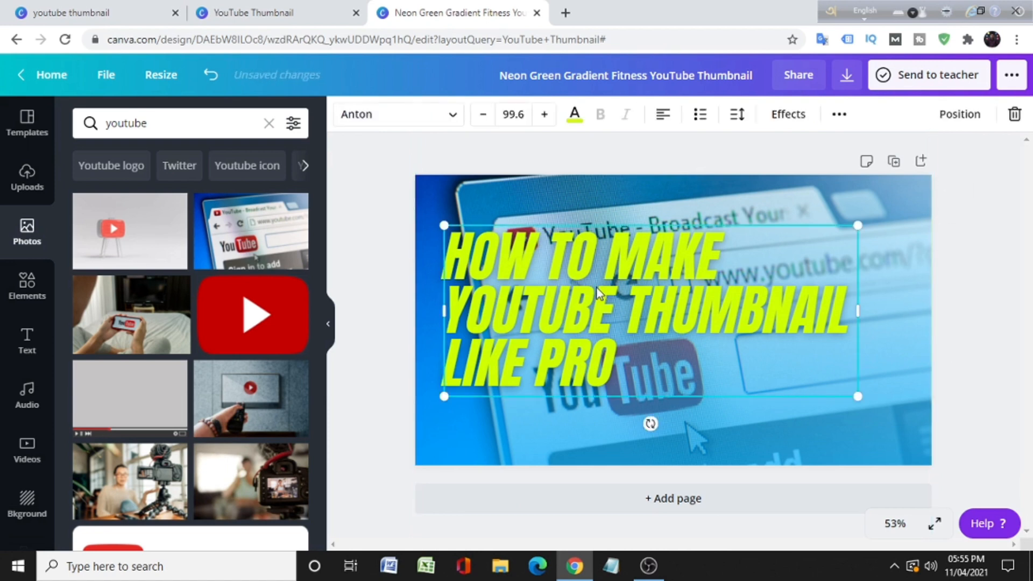
drag(859, 305, 787, 292)
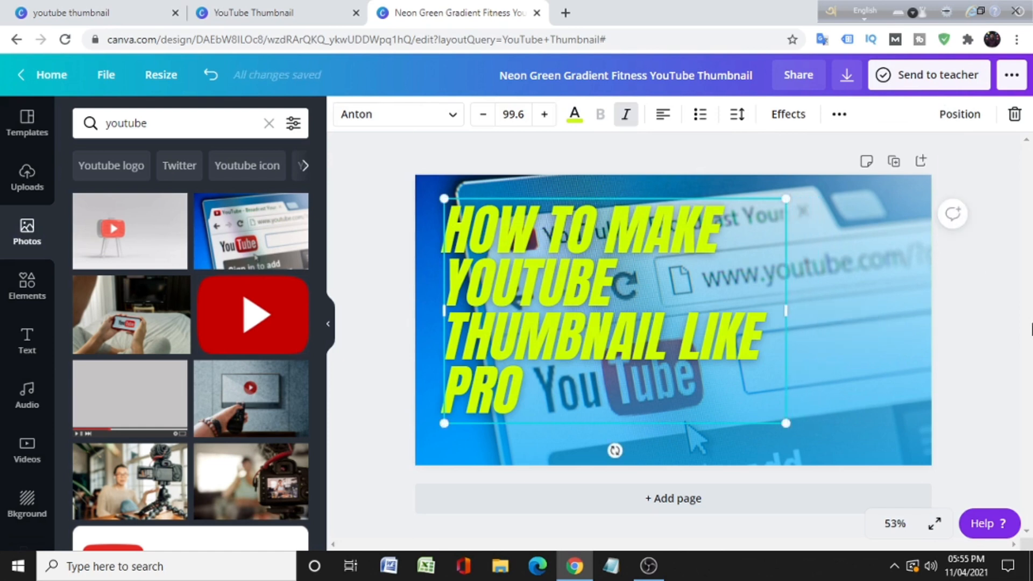
click(1018, 327)
click(583, 276)
click(795, 123)
drag(201, 279, 327, 294)
click(500, 318)
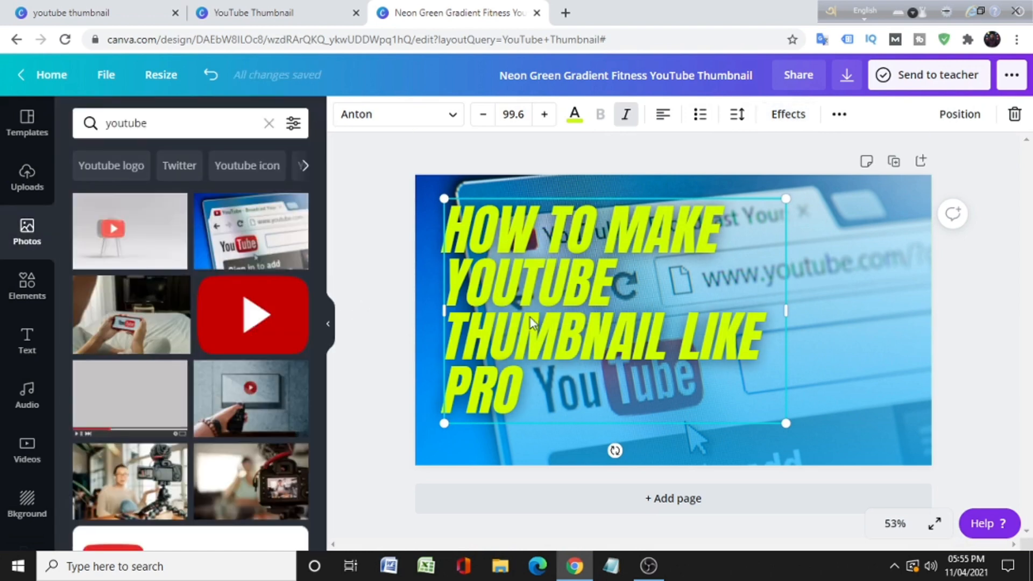
Nudge the heading slightly down and right-align its text
click(389, 229)
drag(581, 324, 578, 328)
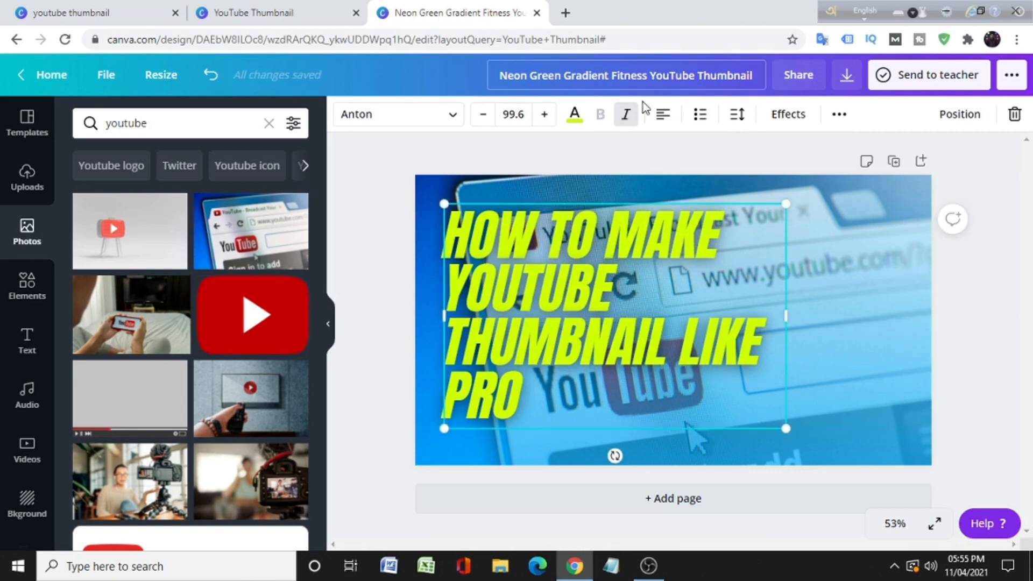
click(665, 124)
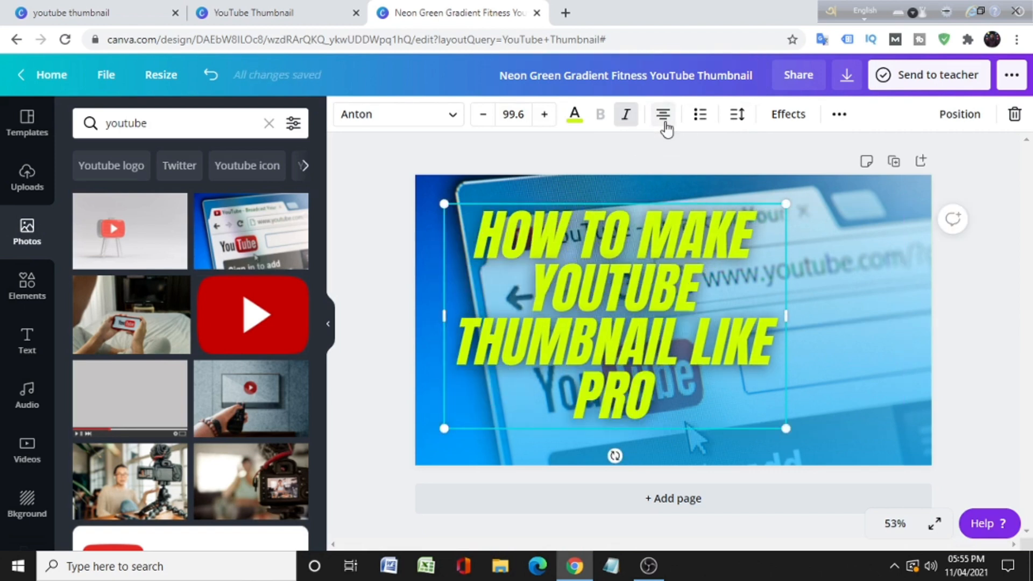
click(665, 124)
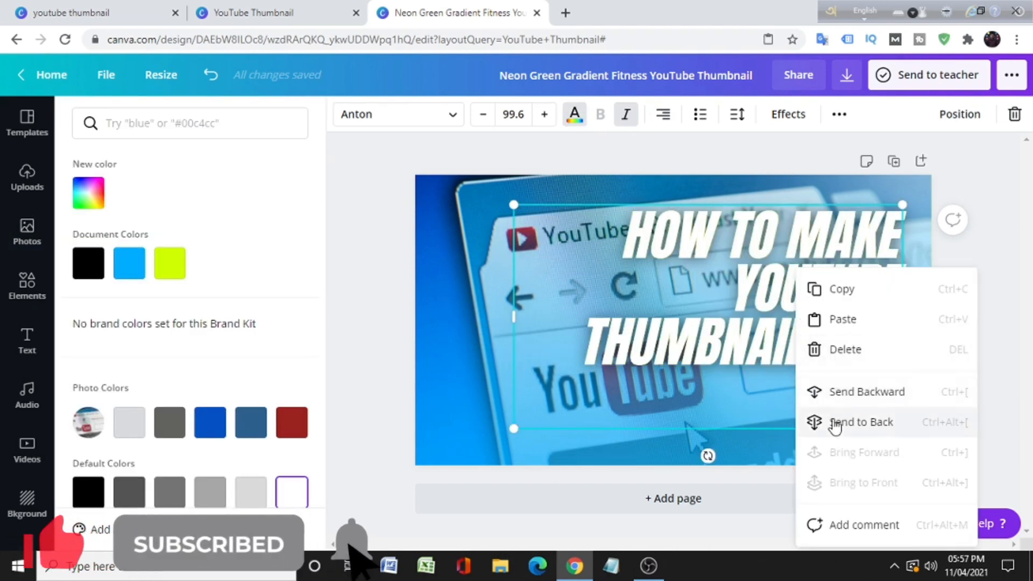
Send the white heading text to the back, behind the green heading
click(835, 426)
mouse_move(806, 322)
mouse_down()
mouse_move(793, 321)
mouse_move(807, 321)
mouse_up()
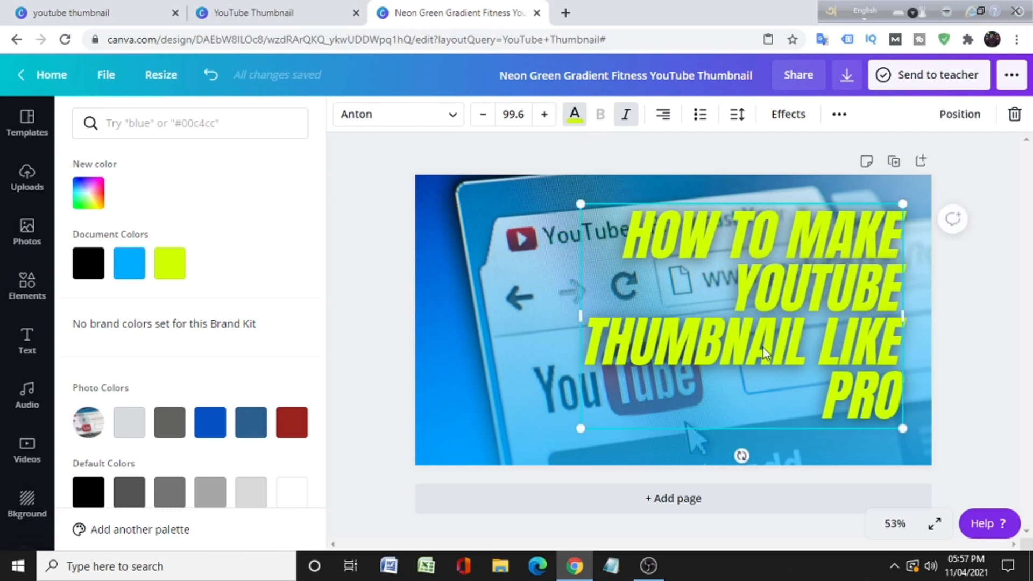
click(405, 277)
click(493, 250)
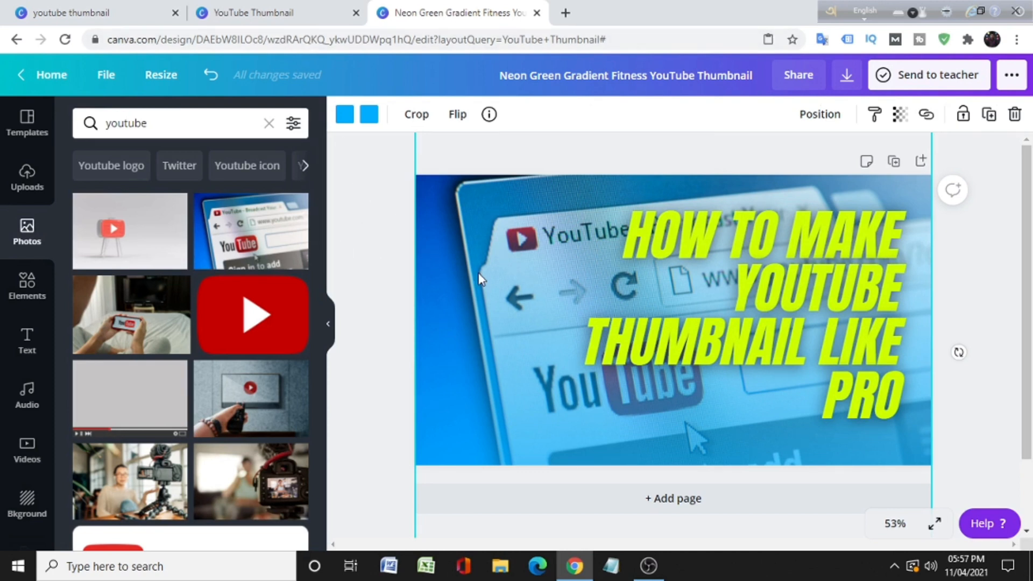
Recolor the whole green heading to yellow #FFED00
click(646, 234)
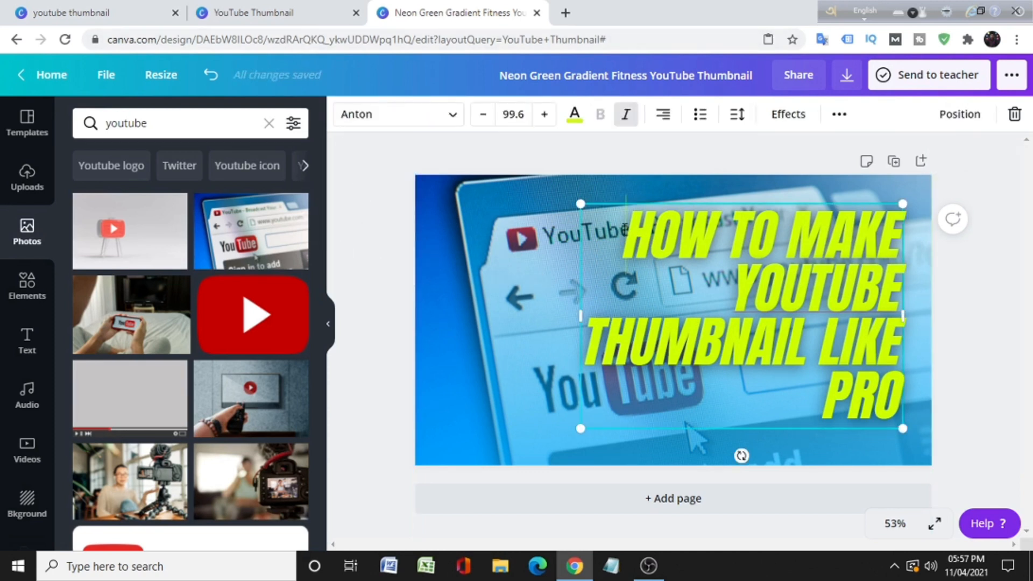
drag(635, 234, 895, 397)
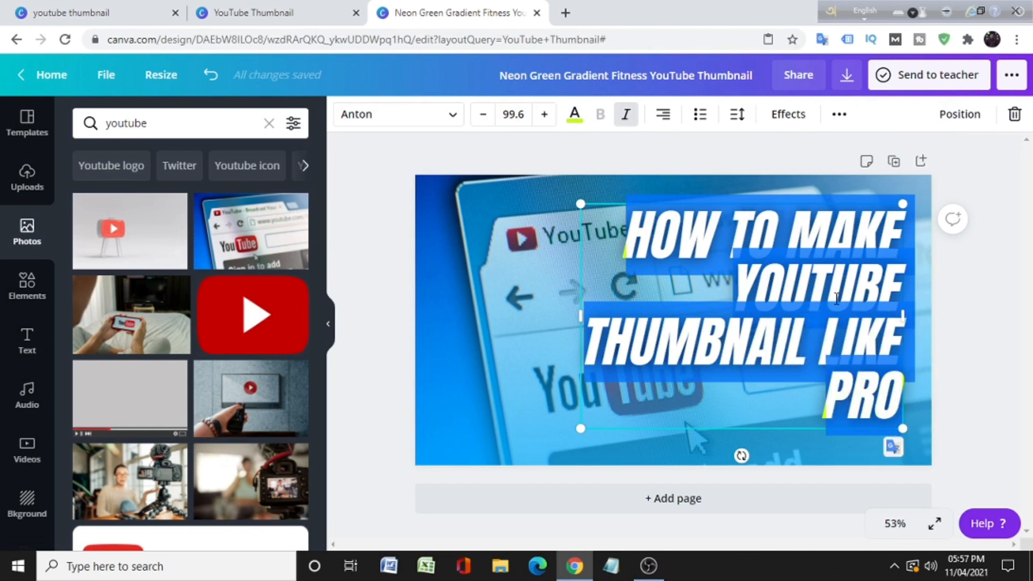
click(575, 114)
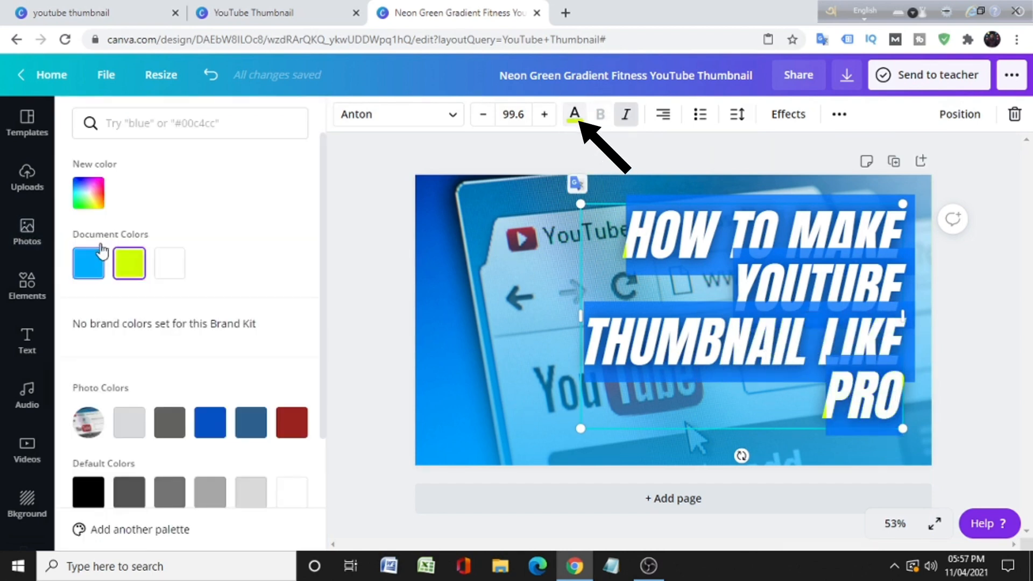
click(89, 193)
drag(128, 331, 124, 332)
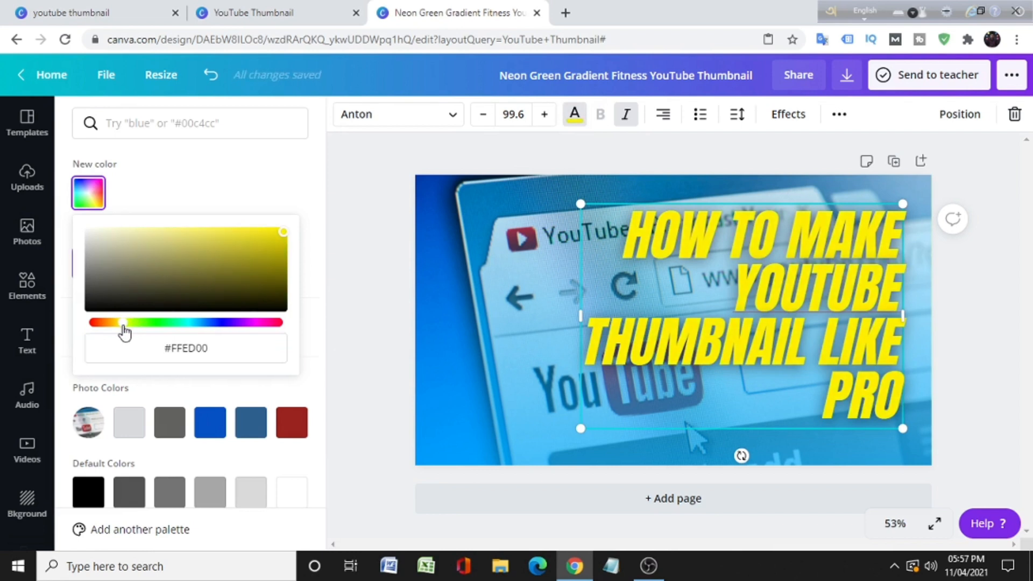
click(390, 246)
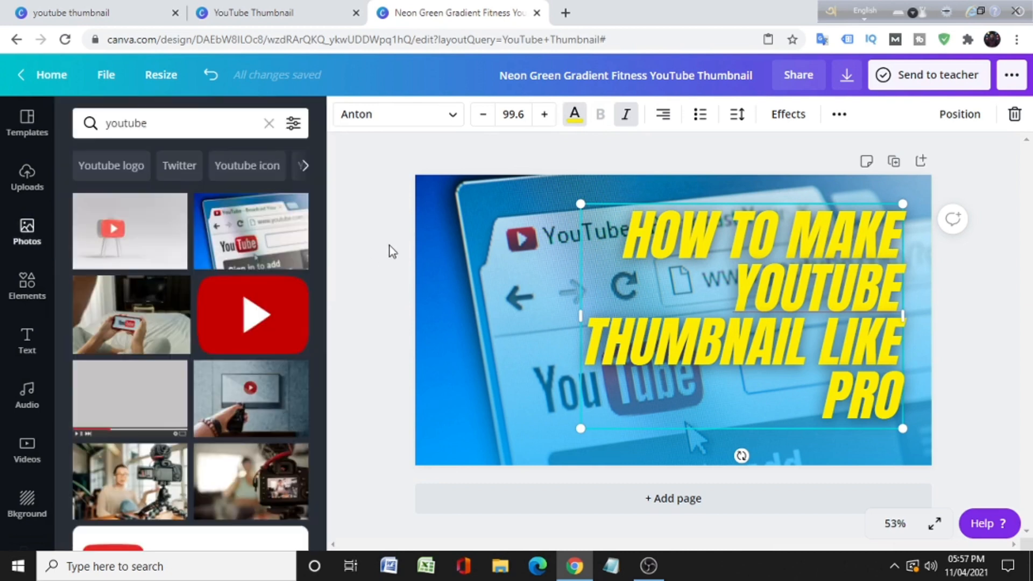
Recolor only the word YOUTUBE in the heading to red #F82D00
click(734, 294)
drag(731, 288, 902, 296)
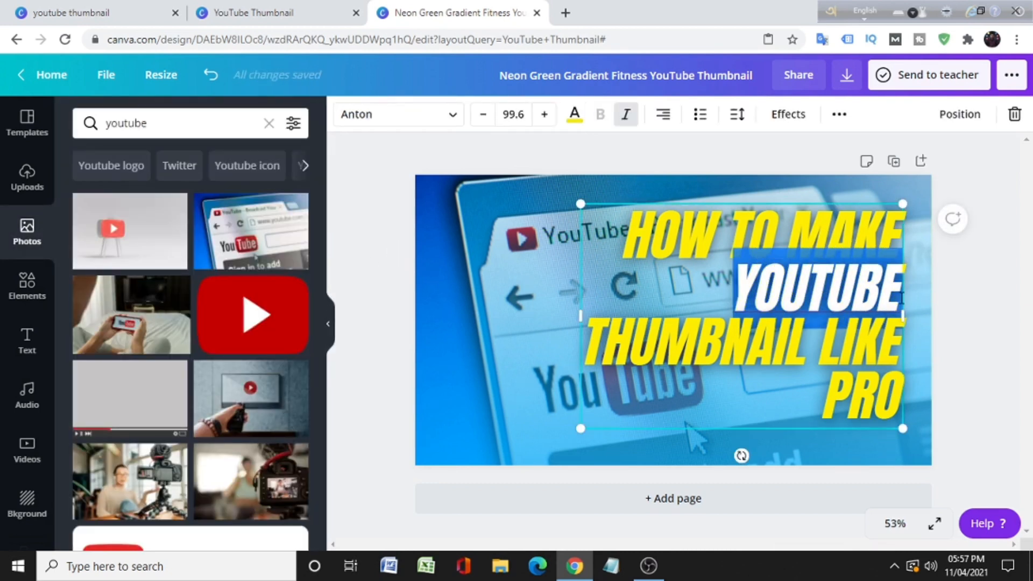
click(575, 114)
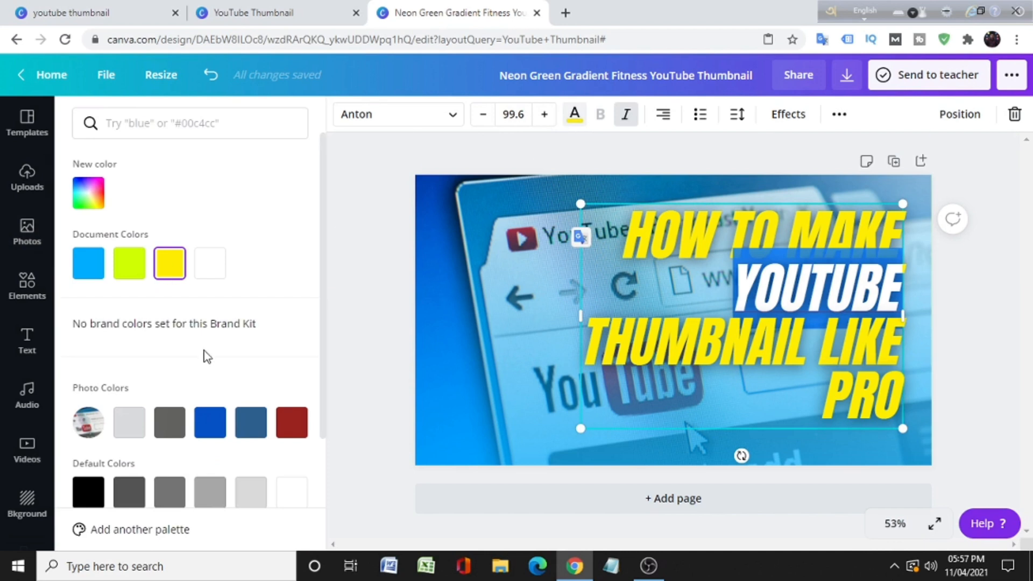
click(88, 192)
drag(120, 323, 103, 323)
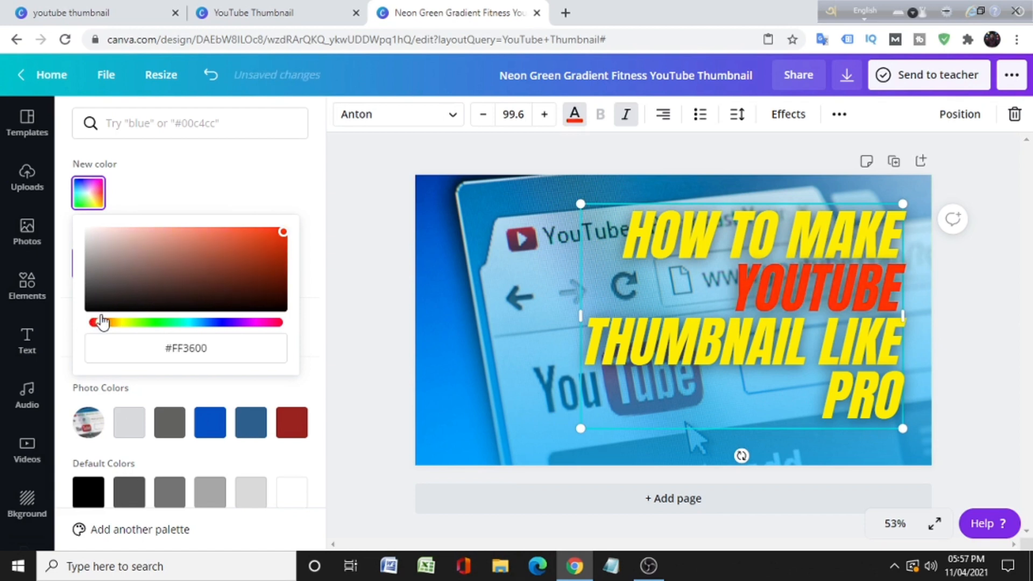
click(277, 244)
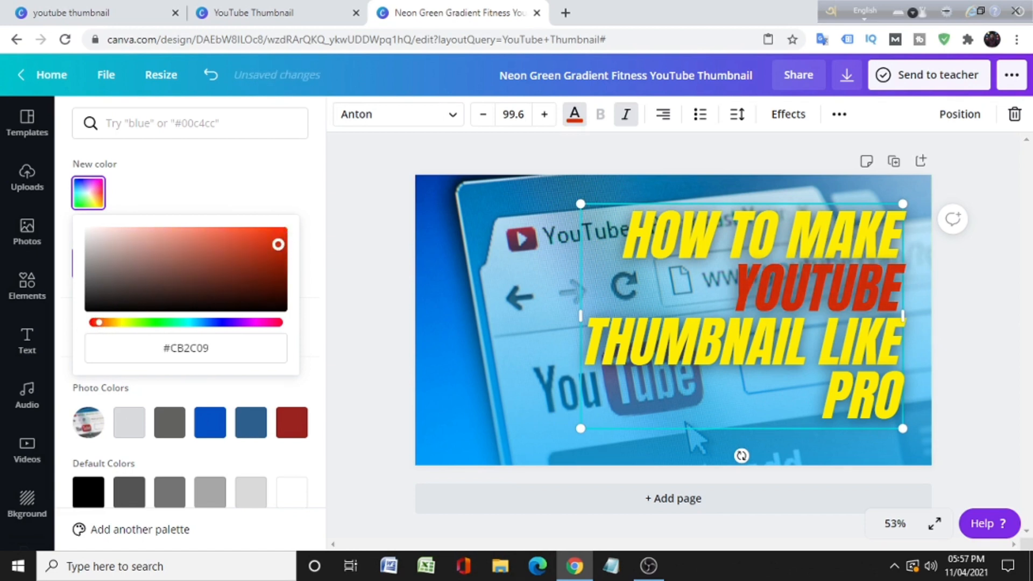
drag(265, 246, 296, 231)
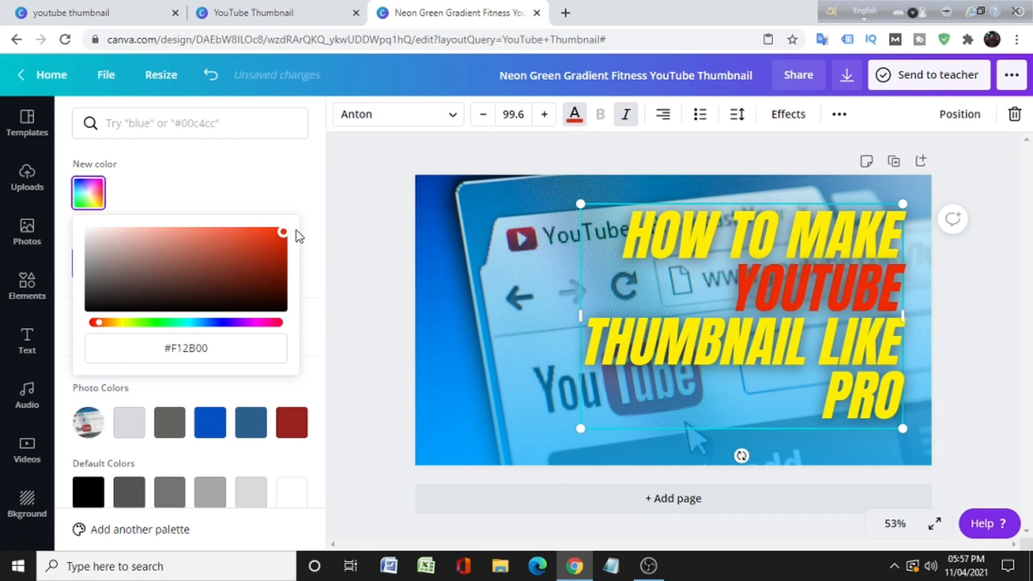
click(405, 220)
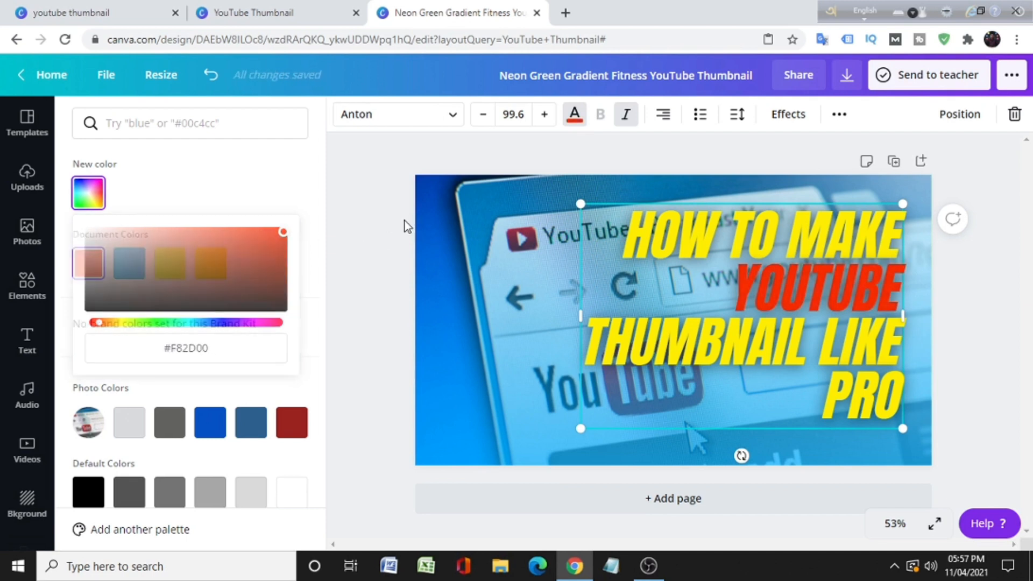
Set the word YOUTUBE back to the heading's yellow and nudge the whole heading slightly to the right
click(751, 289)
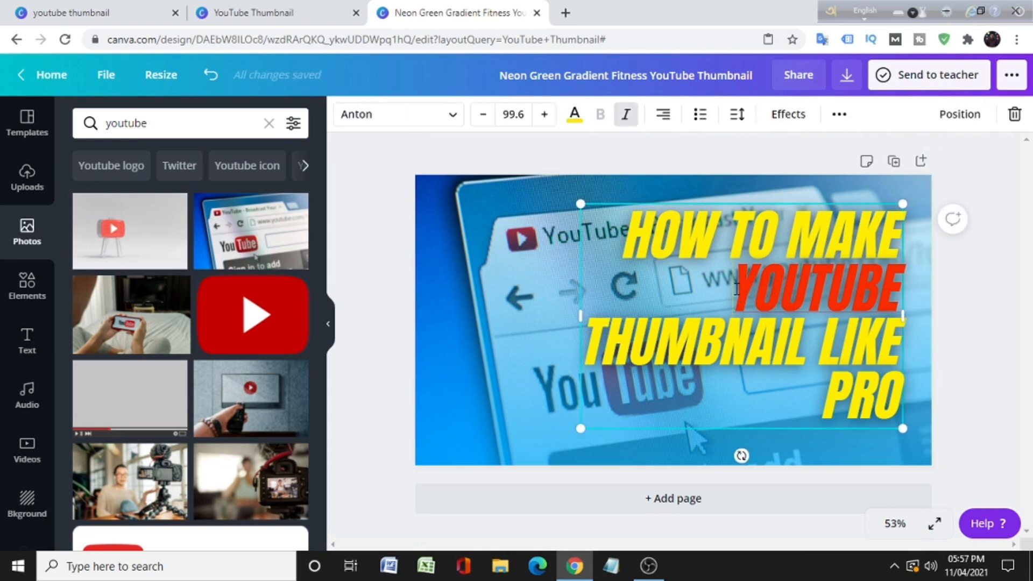
drag(736, 289, 915, 293)
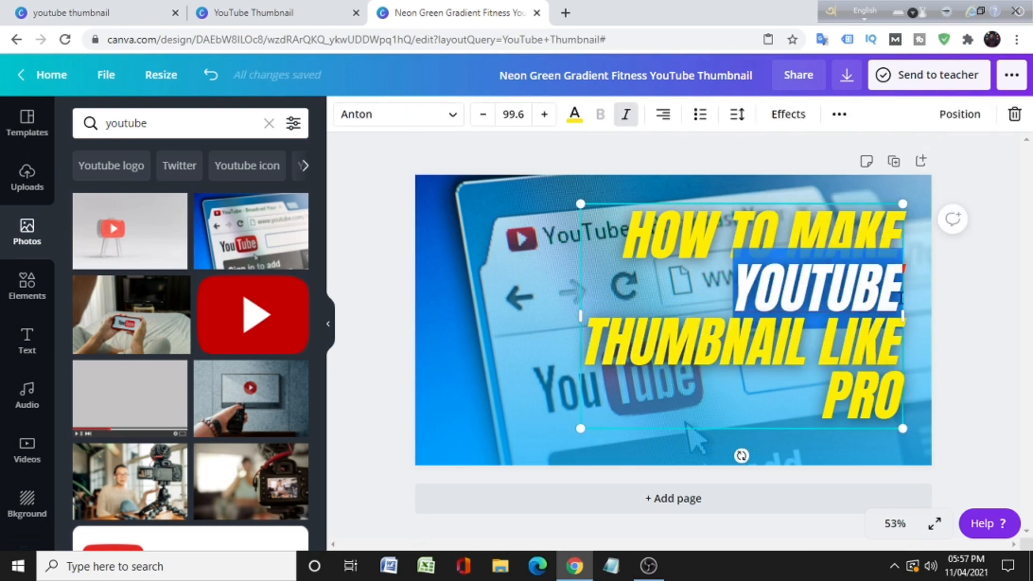
click(574, 116)
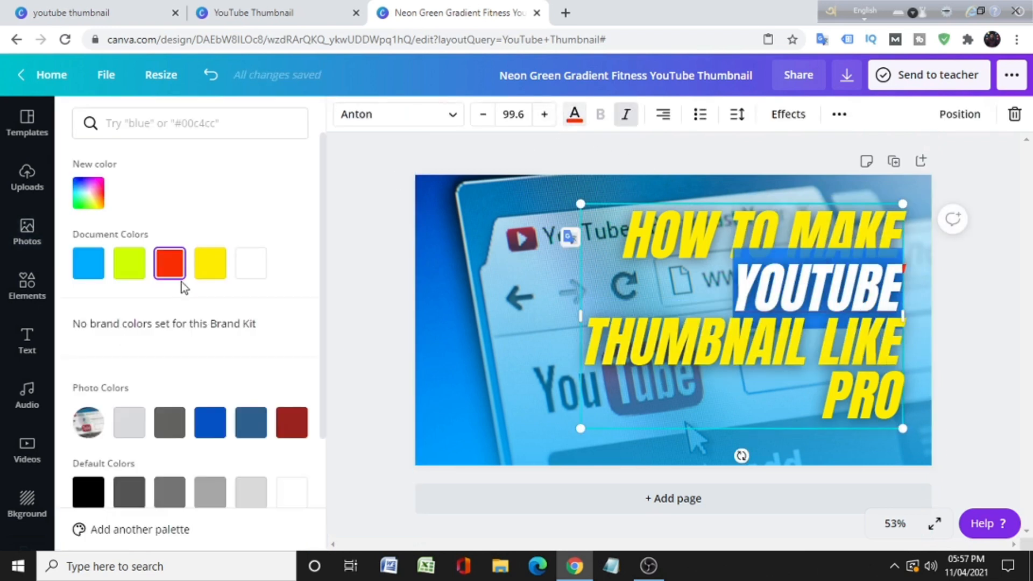
click(209, 262)
click(363, 264)
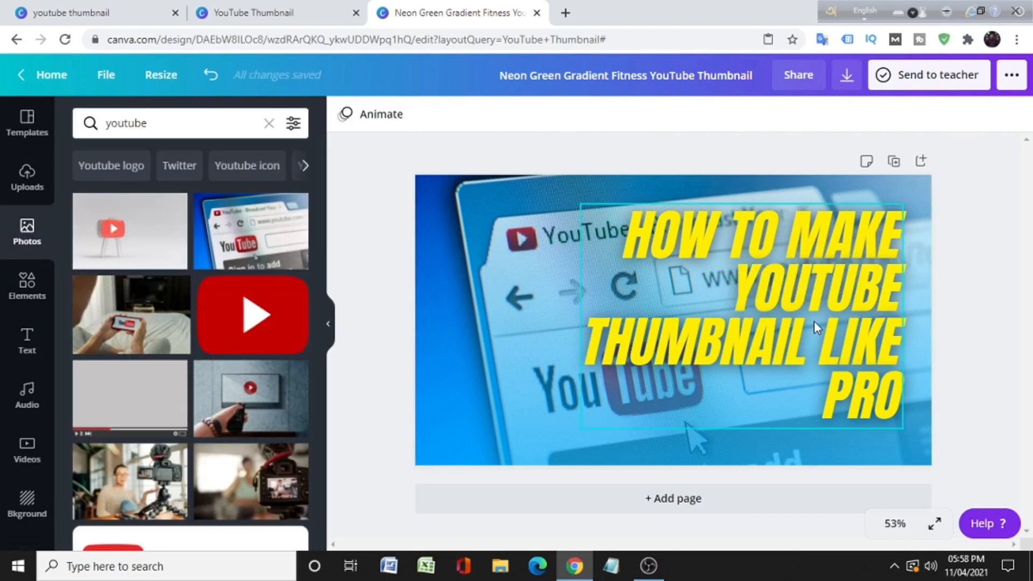
drag(815, 326, 819, 323)
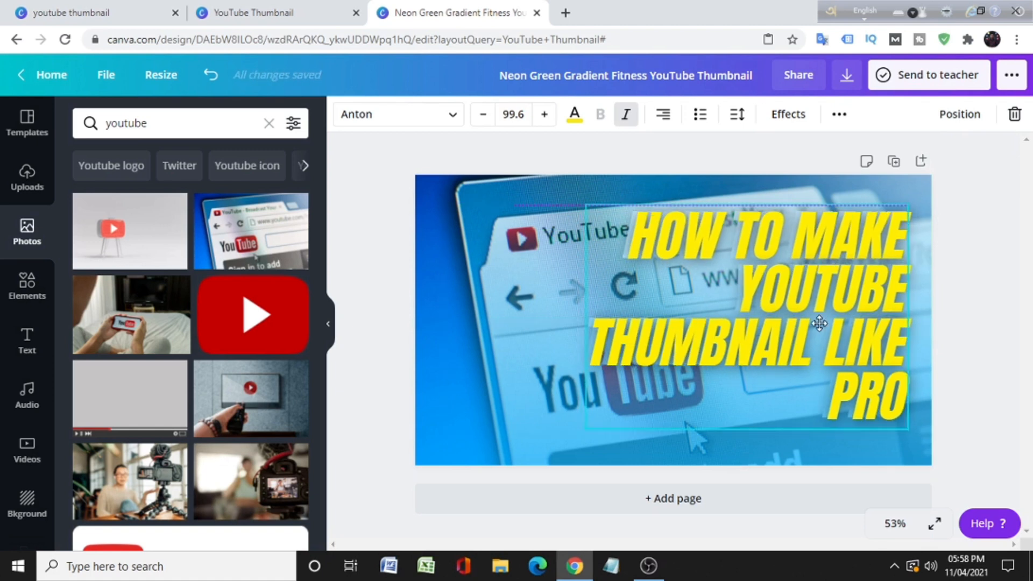
click(1012, 391)
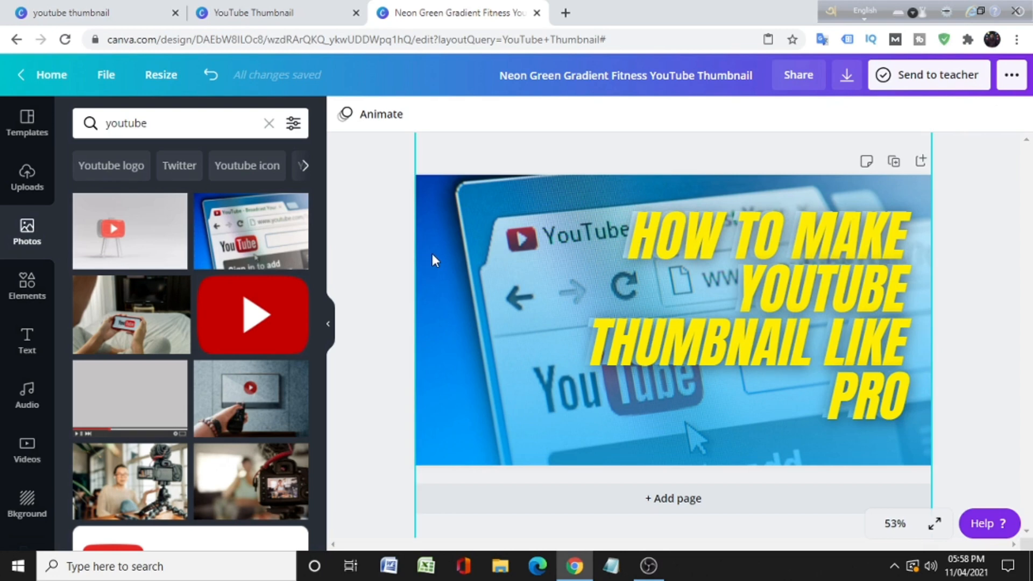
Search the elements library for youtube and add the free red play-button icon to the thumbnail
click(14, 299)
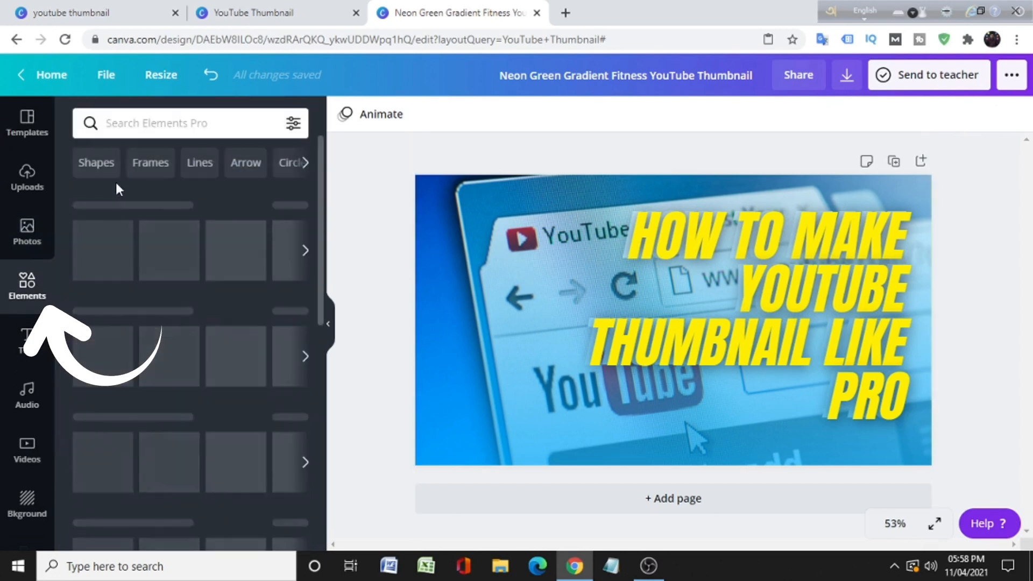
click(163, 131)
text(youtube)
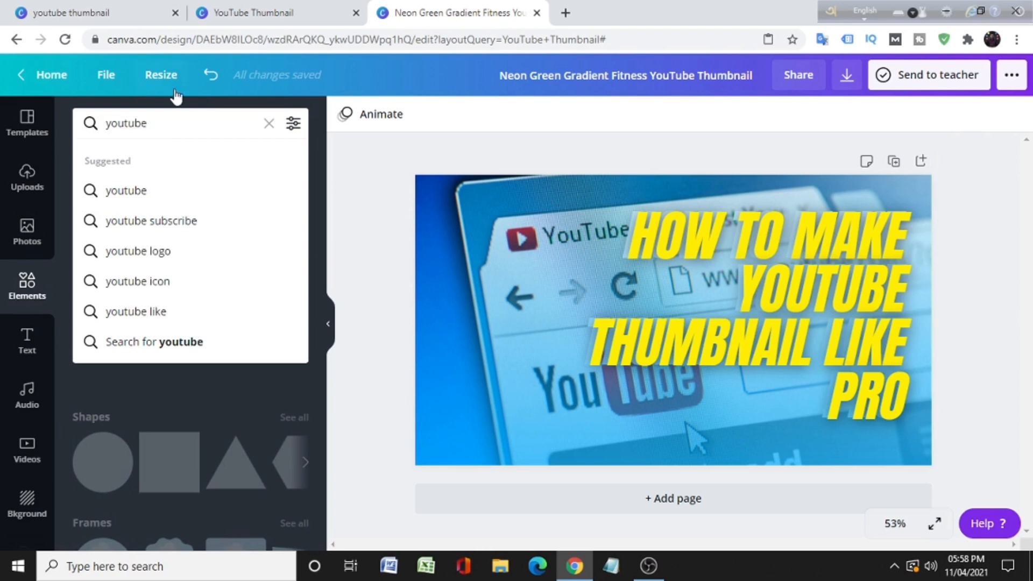
click(214, 190)
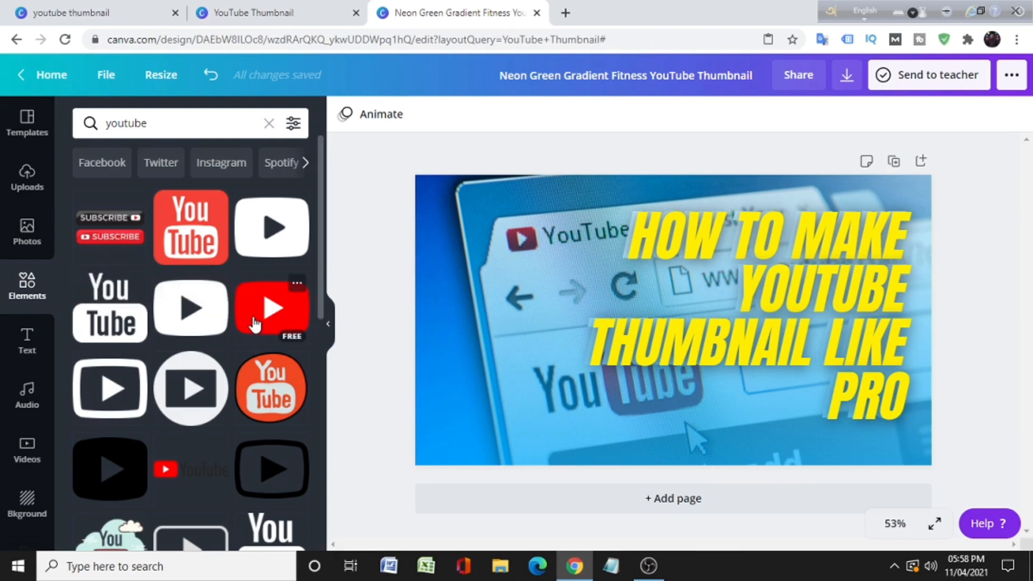
scroll(258, 322, down, 2)
scroll(254, 323, up, 2)
click(254, 321)
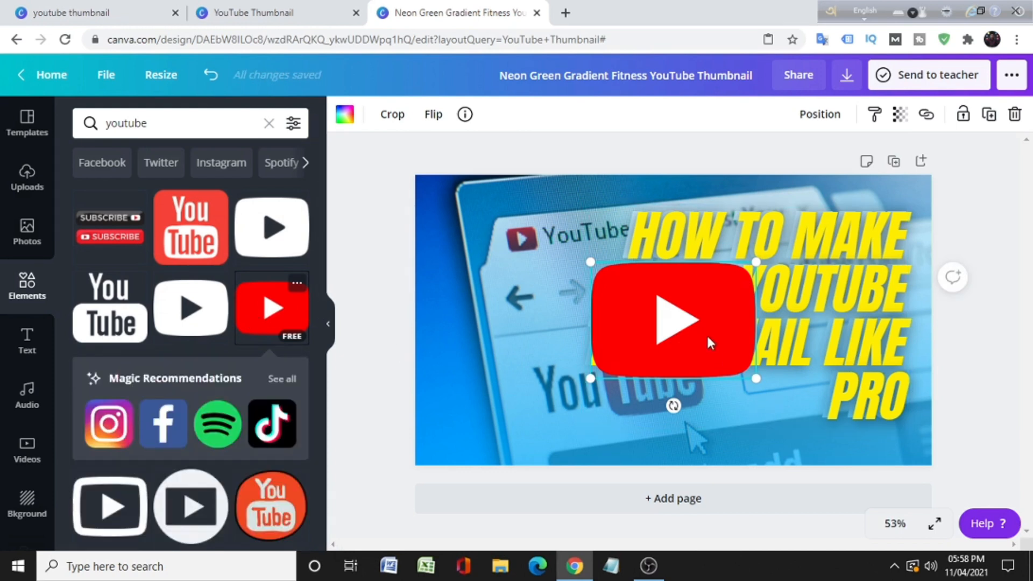
Move the red YouTube icon to the upper left of the thumbnail and shrink it to fit beside the heading
drag(706, 336, 562, 282)
drag(607, 321, 579, 307)
drag(528, 267, 545, 268)
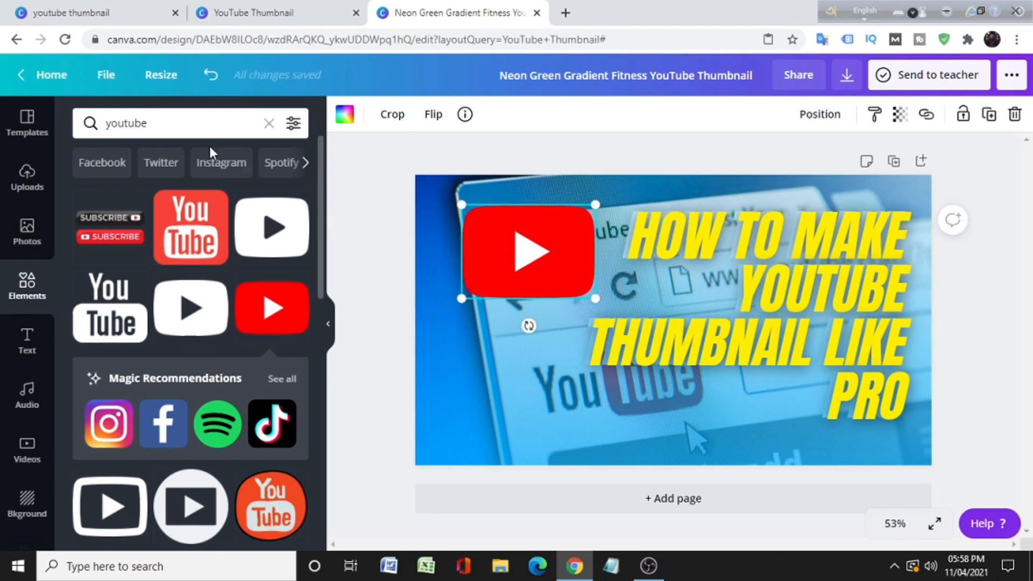
Search the elements library for growth and insert the black bar chart with a curved rising arrow
click(192, 135)
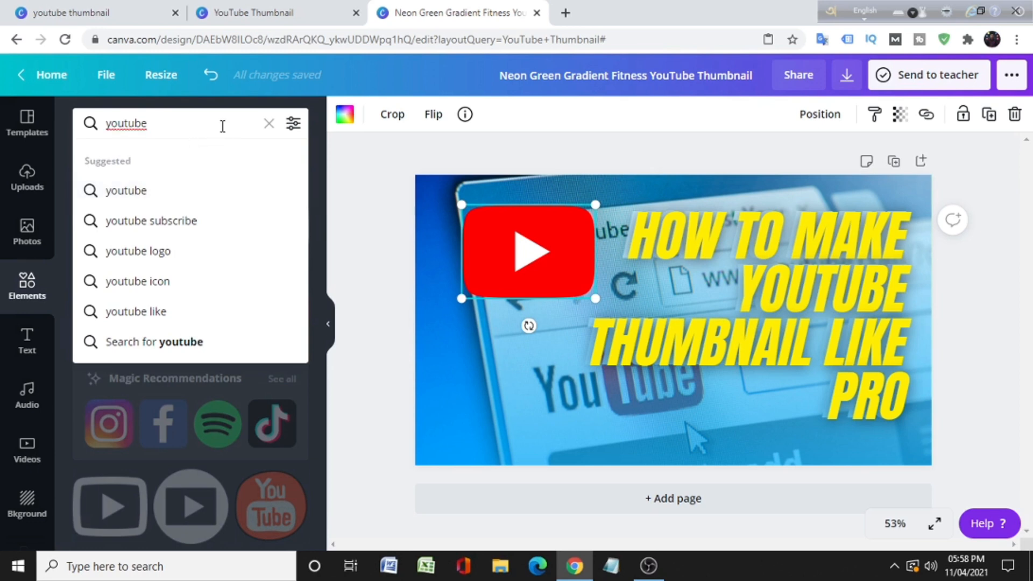
click(270, 125)
scroll(210, 340, down, 4)
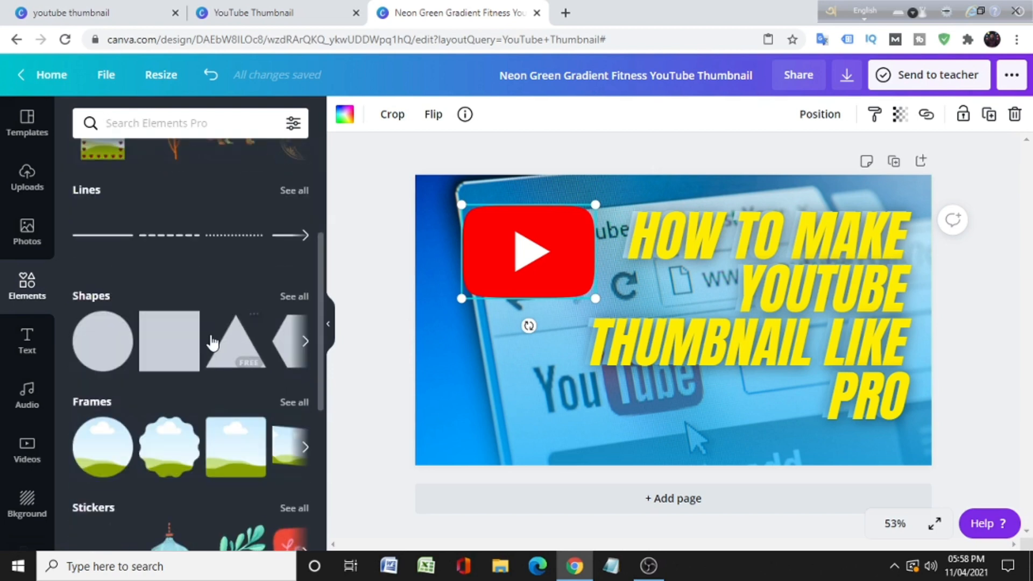
text(g)
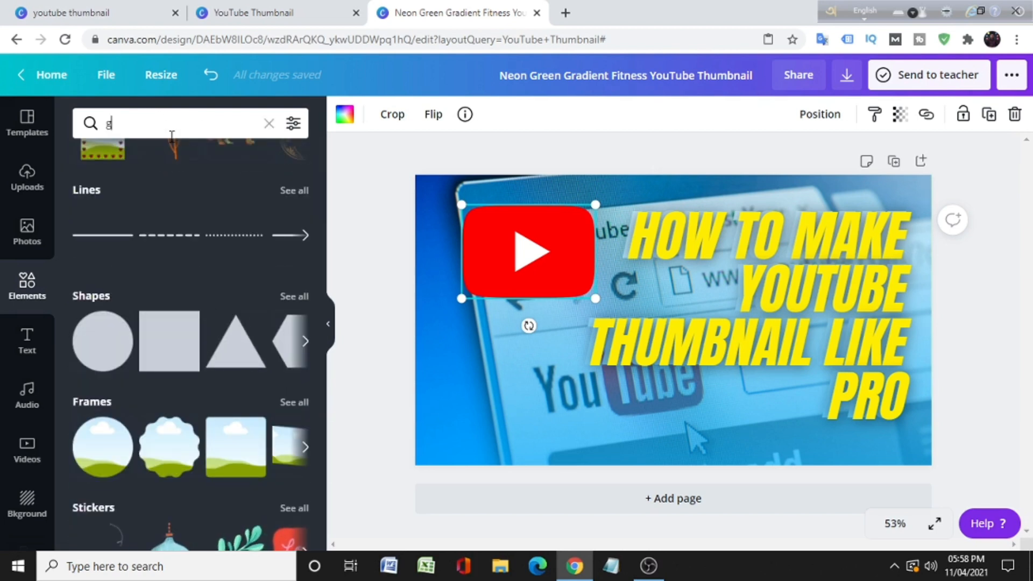
text(roth)
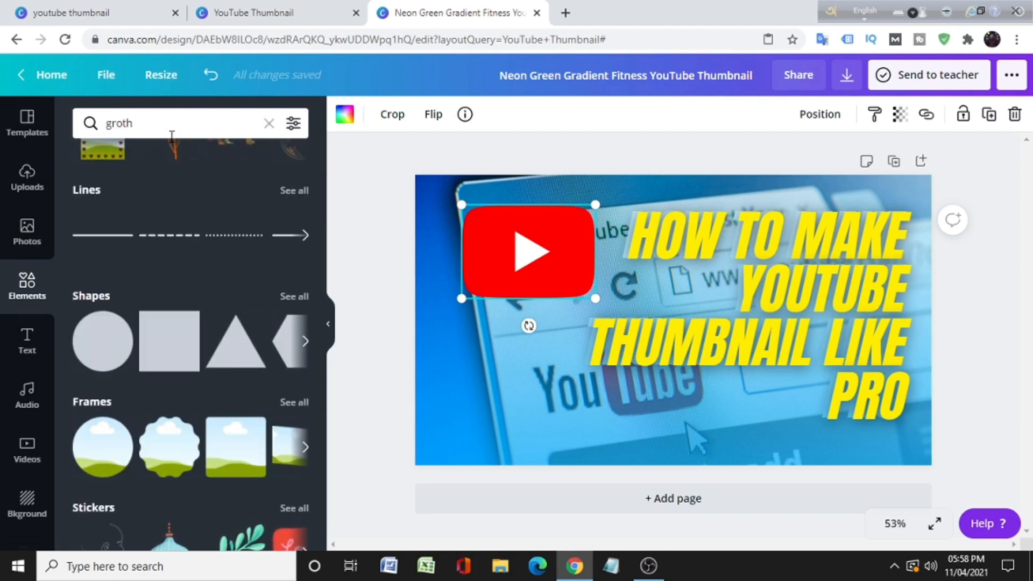
text(=)
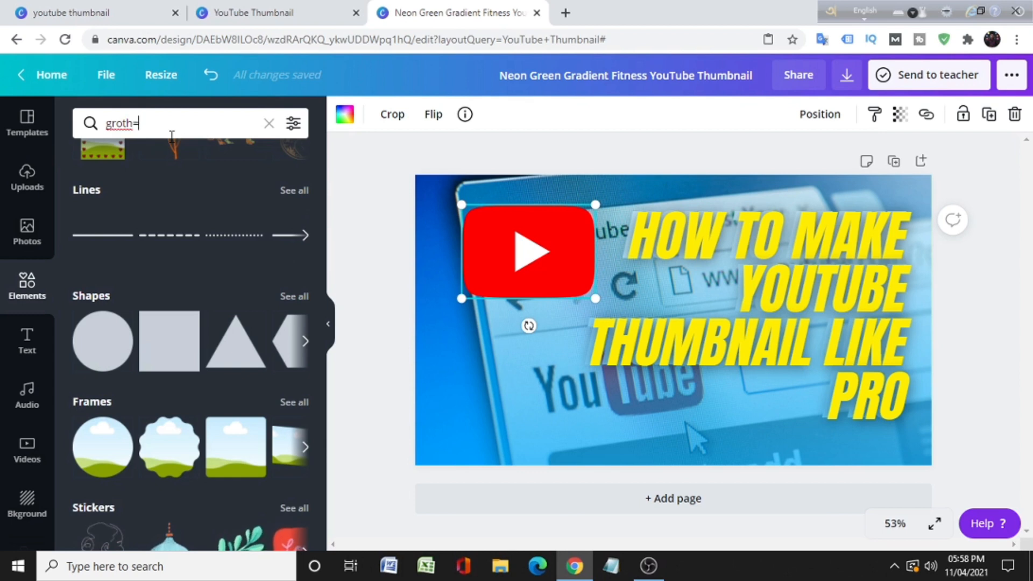
key(BackSpace)
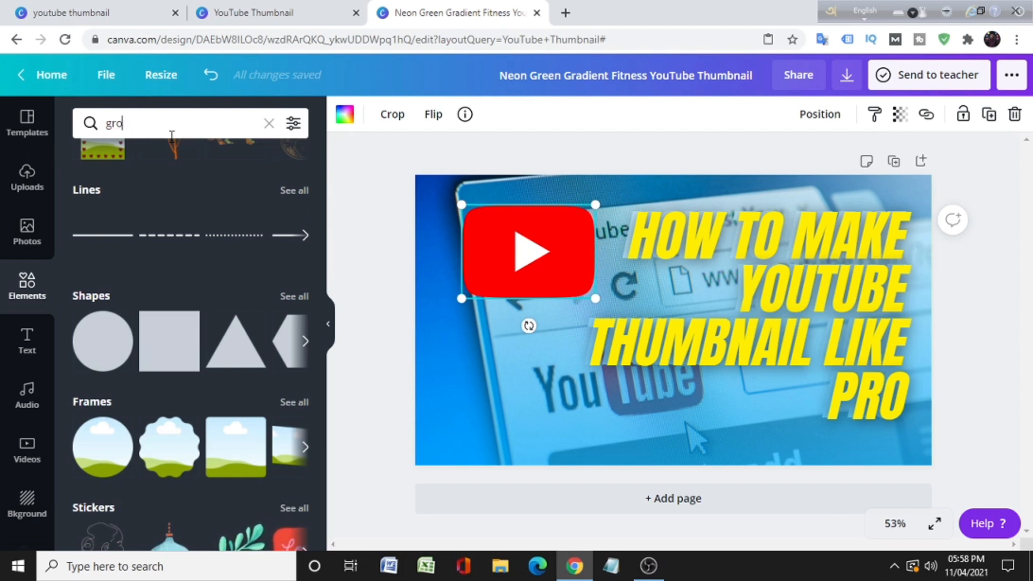
text(wth)
key(Return)
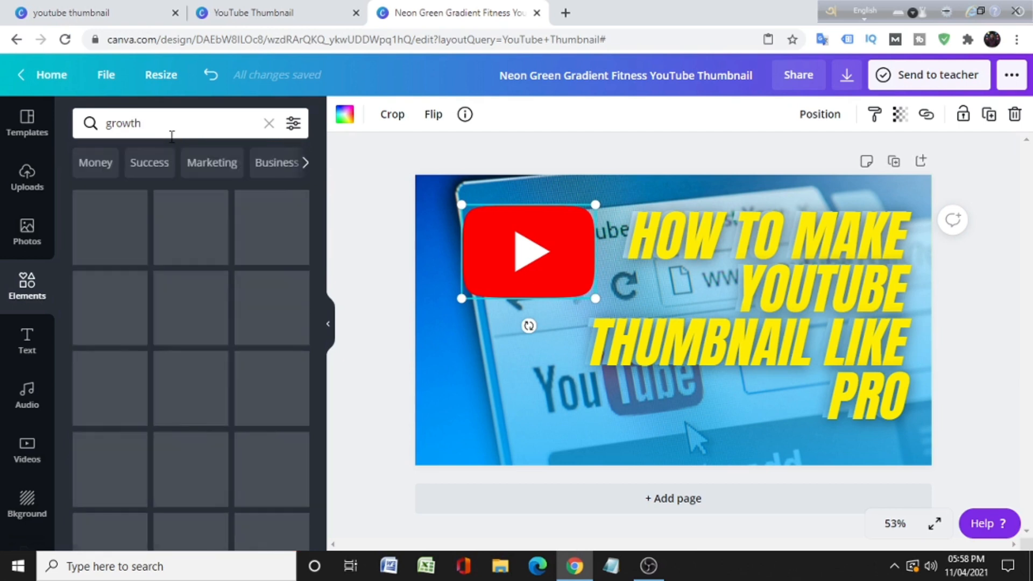
click(141, 247)
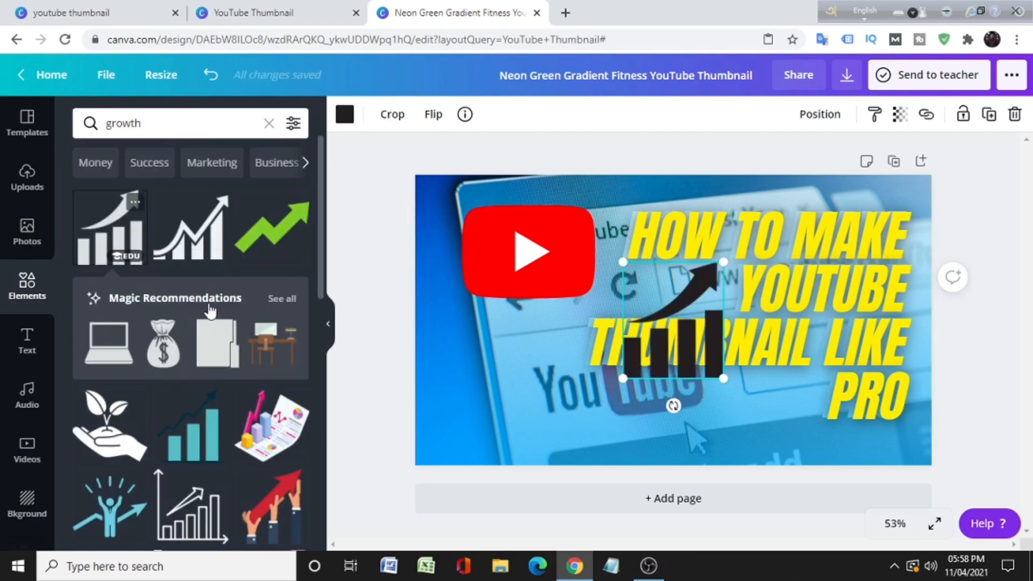
Add the gray bar chart with a thin rising arrow below the YouTube icon and delete the black chart
scroll(177, 369, down, 4)
scroll(177, 370, down, 1)
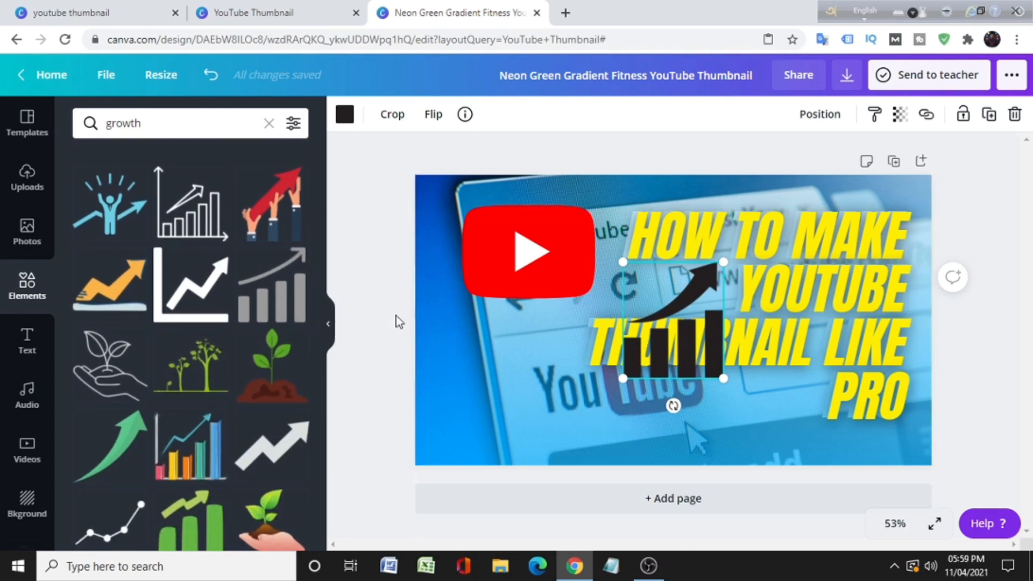
click(280, 301)
drag(651, 318, 544, 402)
click(707, 349)
key(Delete)
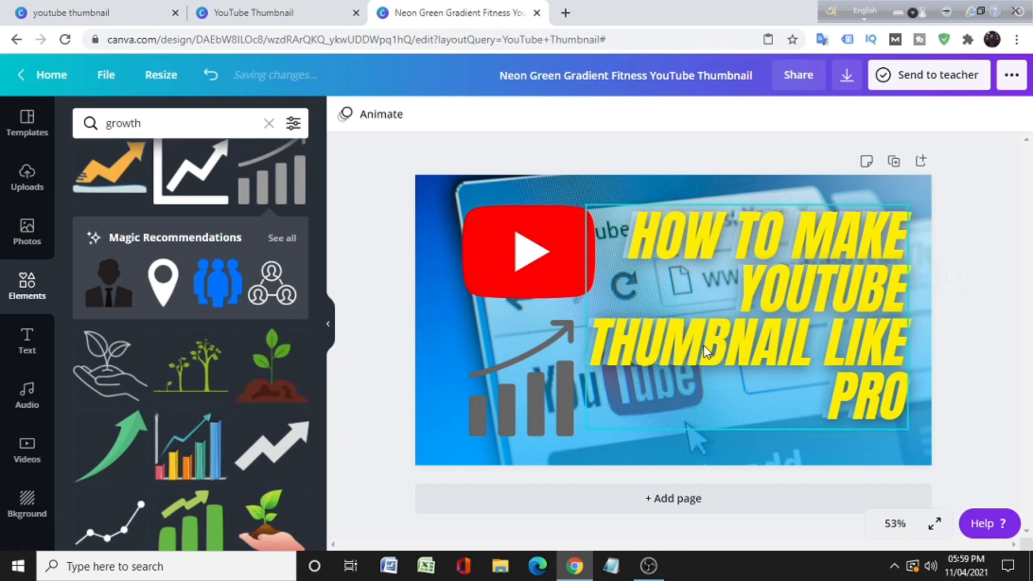
Shift the gray growth chart slightly up beneath the YouTube icon and make it a little smaller
click(530, 385)
drag(540, 375, 536, 393)
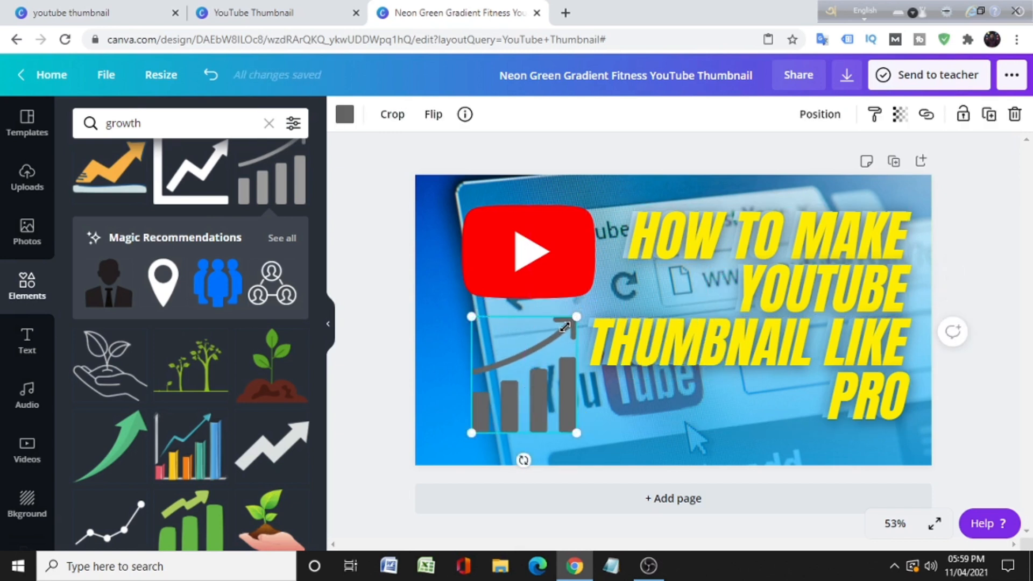
mouse_move(564, 327)
mouse_down()
mouse_move(589, 332)
mouse_move(572, 322)
mouse_up()
Recolor the growth chart white and nudge it slightly left to line up with the YouTube icon's left edge
click(344, 114)
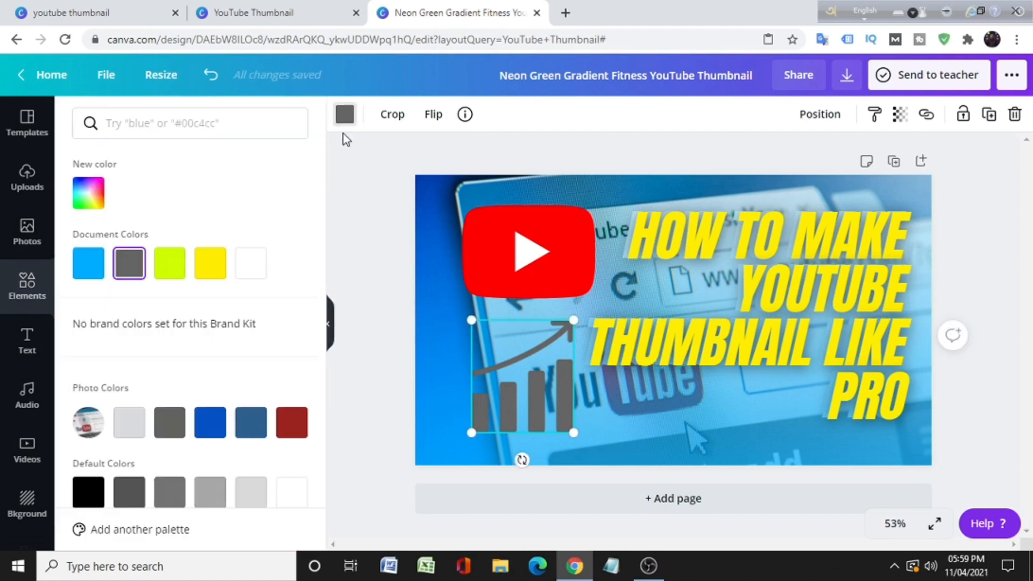
click(254, 279)
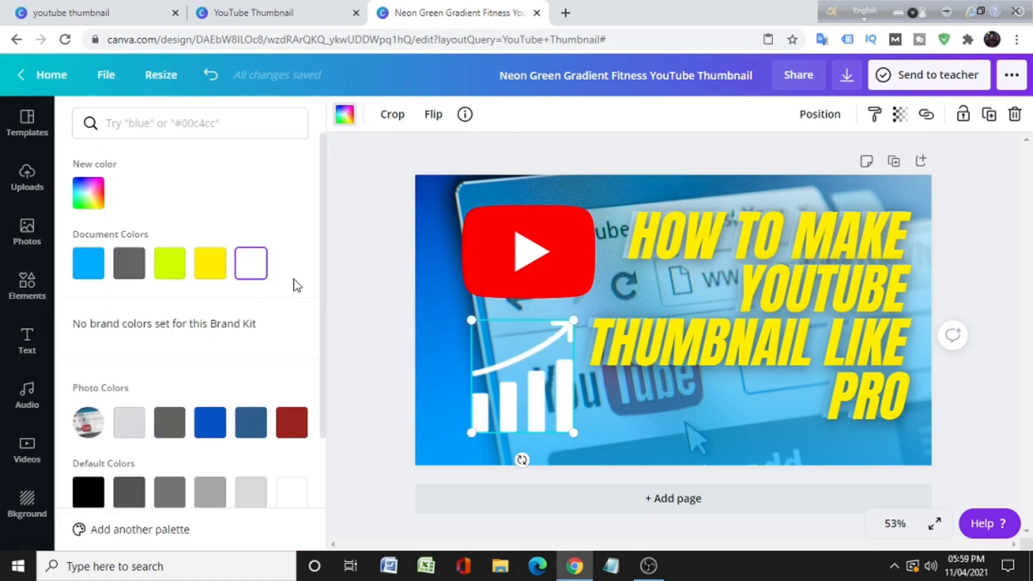
click(351, 270)
click(554, 403)
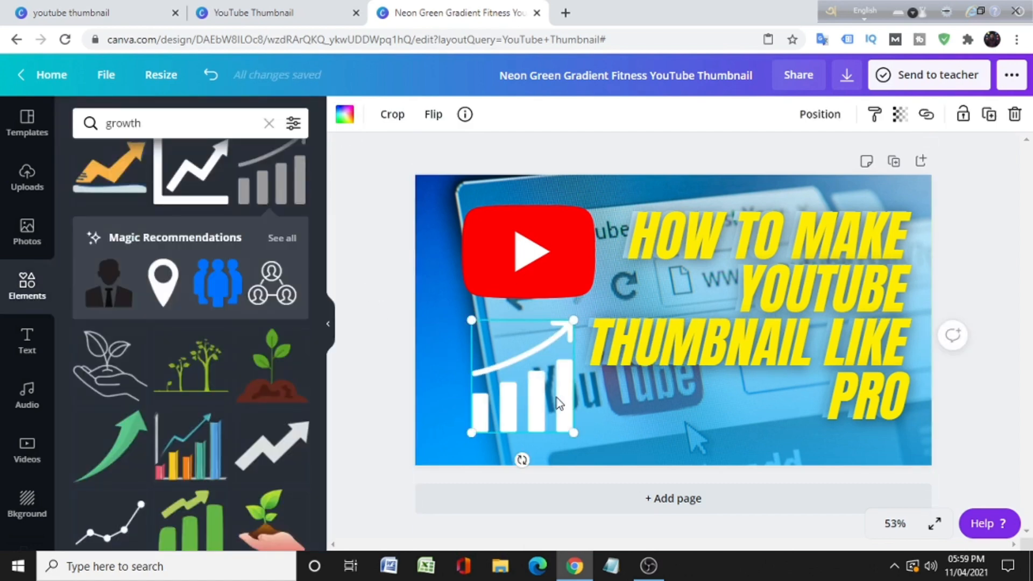
drag(556, 407, 526, 376)
click(383, 256)
Shrink the red YouTube icon further and center it above the white growth chart
click(537, 270)
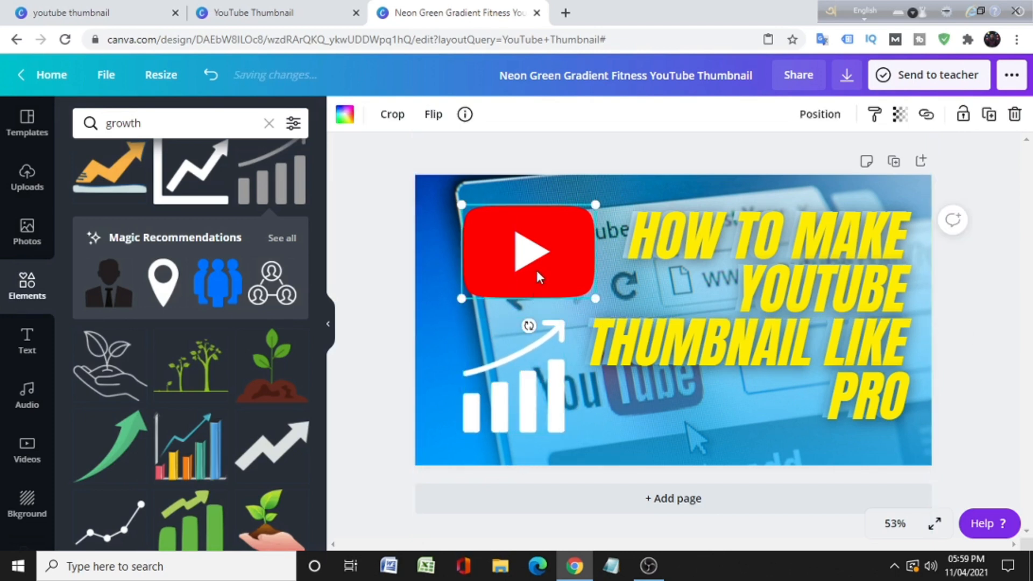
drag(596, 299, 554, 270)
drag(496, 235, 633, 286)
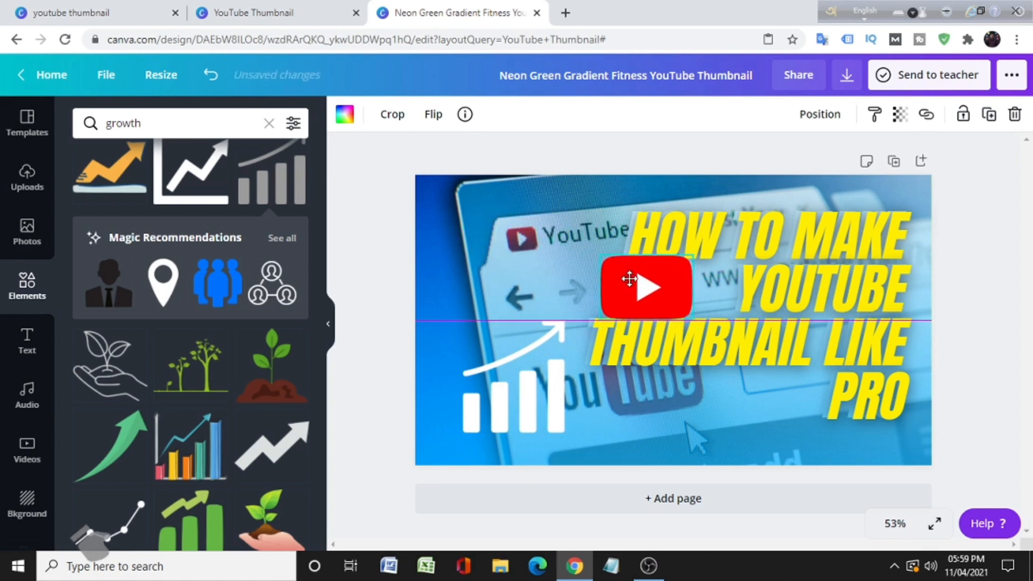
drag(691, 318, 687, 294)
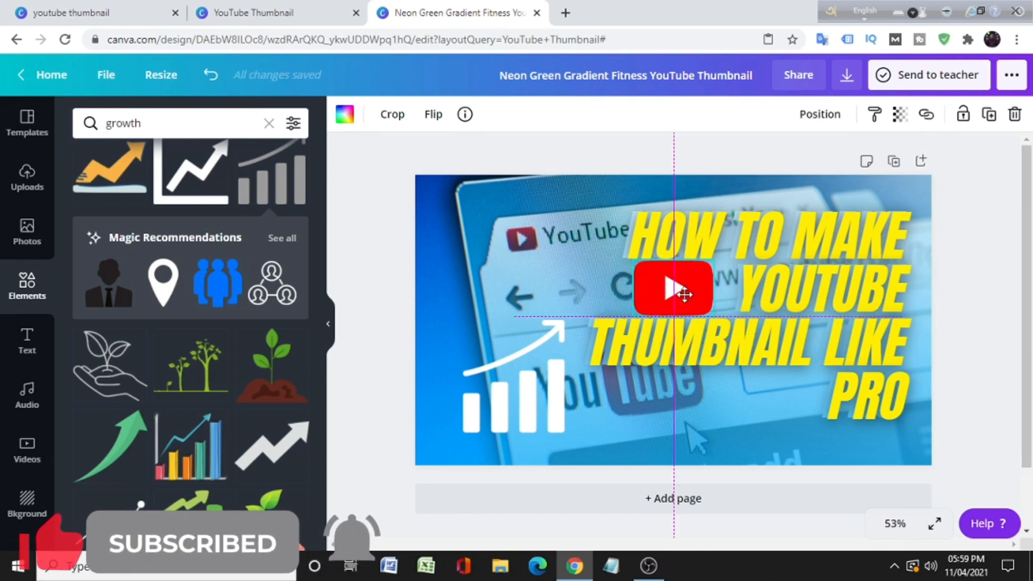
drag(685, 294, 530, 245)
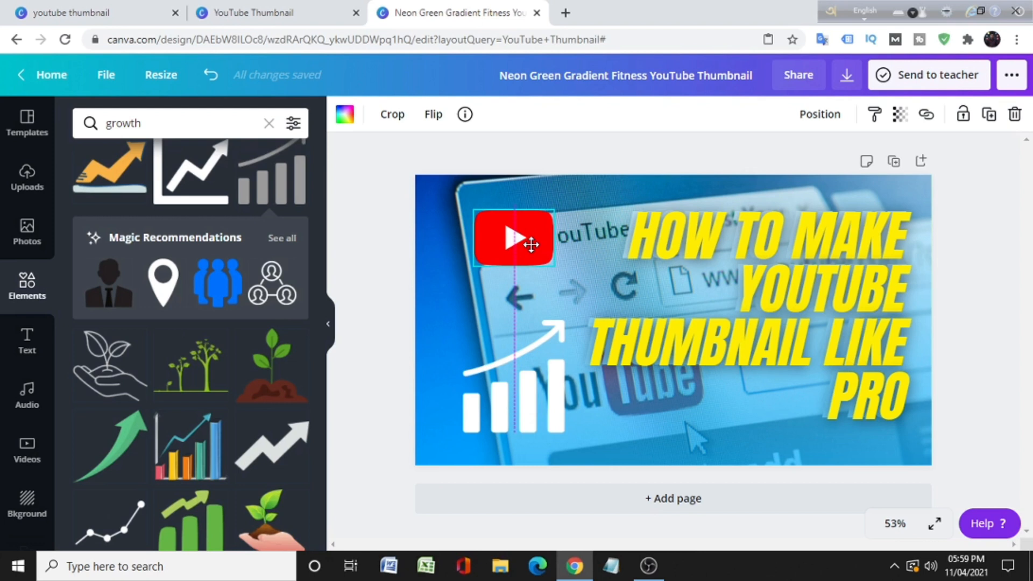
Enlarge the red YouTube icon beside the heading's first line and nudge the white growth chart slightly up and to the right beneath it
drag(531, 244, 592, 242)
drag(527, 263, 482, 297)
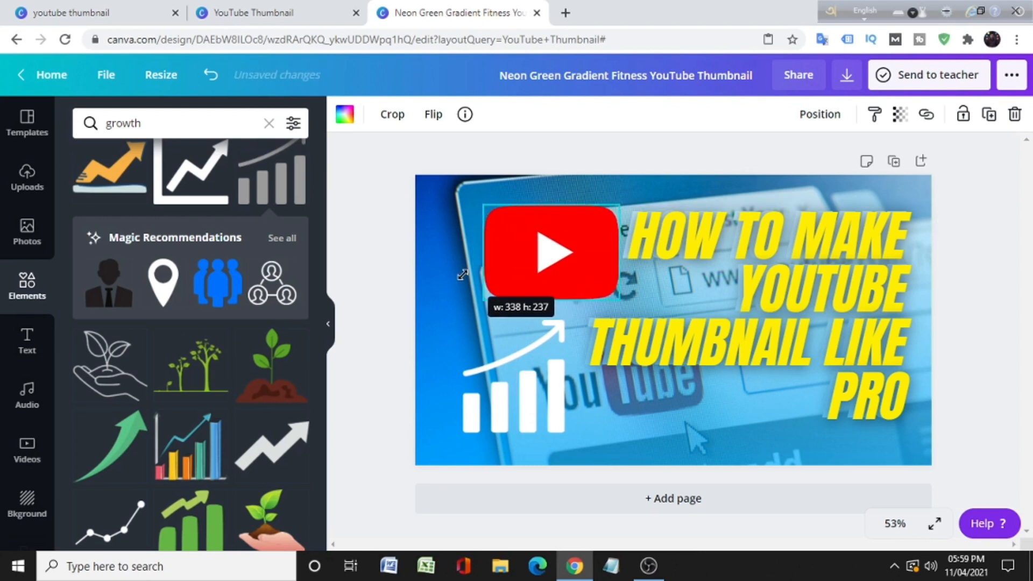
drag(534, 251, 523, 247)
drag(607, 293, 569, 253)
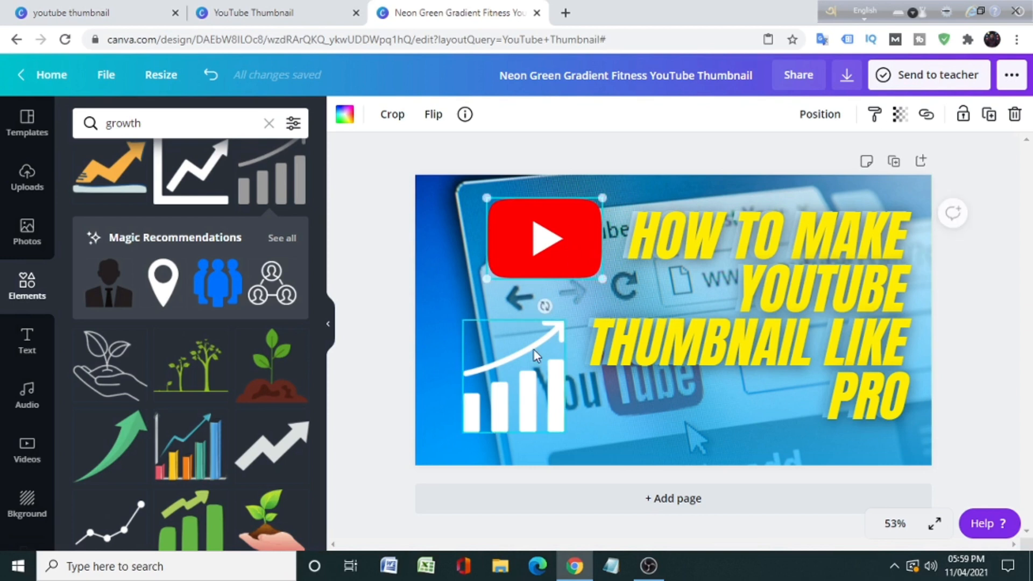
drag(524, 398, 526, 387)
click(1021, 293)
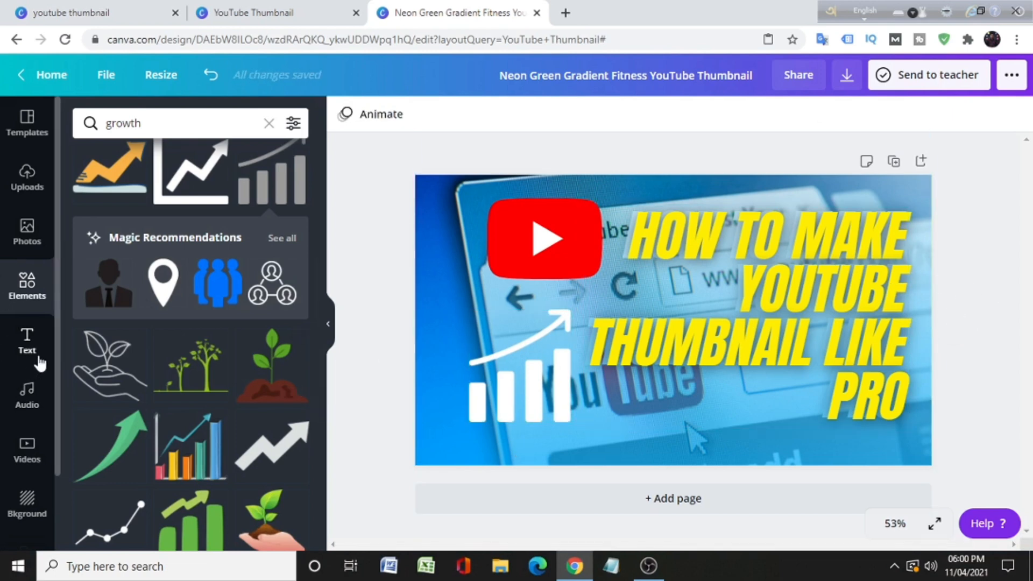
Look through the ready-made text styles and the fonts available for the yellow heading
click(26, 340)
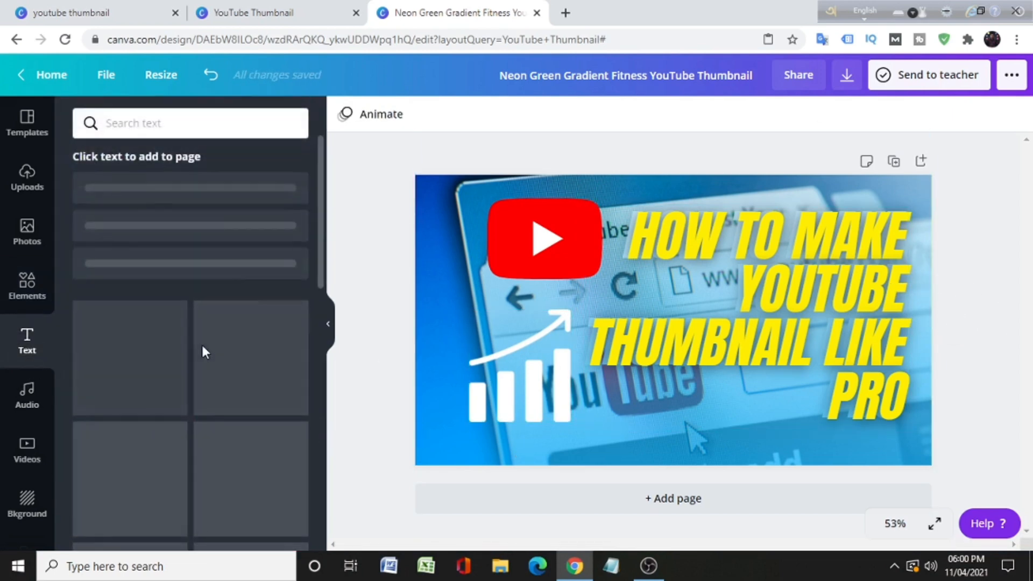
scroll(191, 383, down, 1)
scroll(192, 397, down, 3)
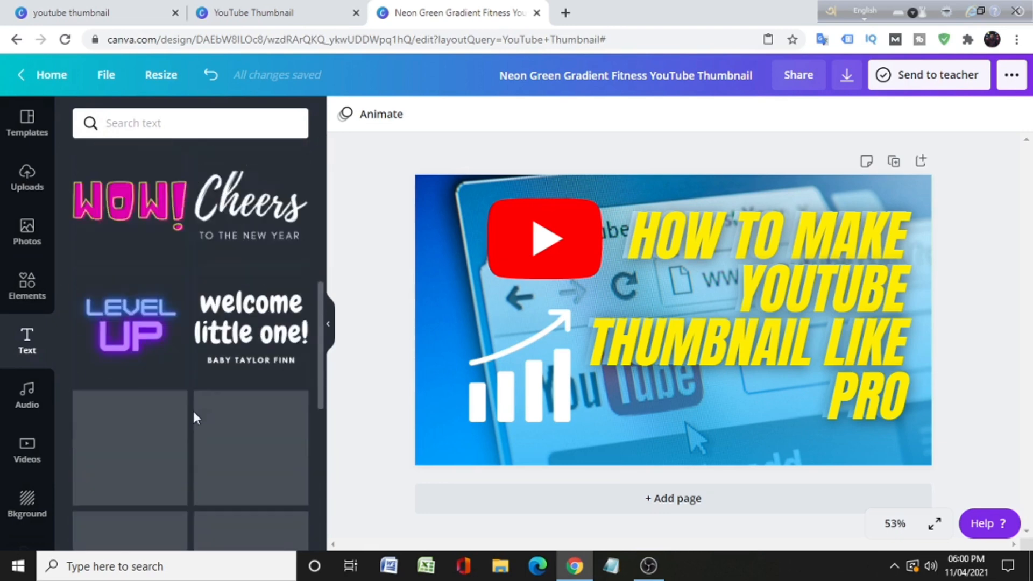
scroll(193, 398, up, 5)
click(693, 257)
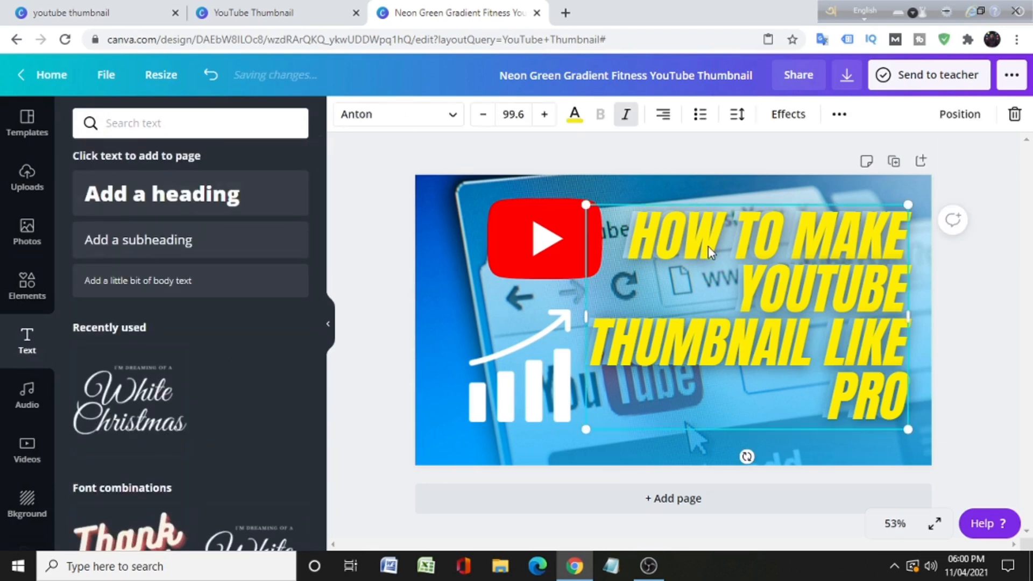
click(389, 114)
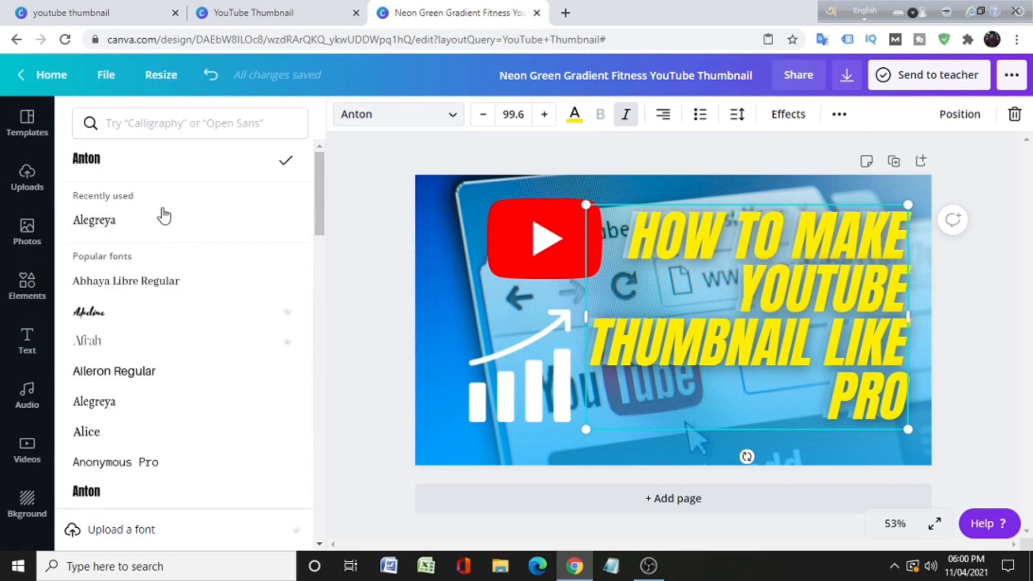
scroll(143, 438, down, 3)
scroll(124, 199, down, 5)
click(401, 254)
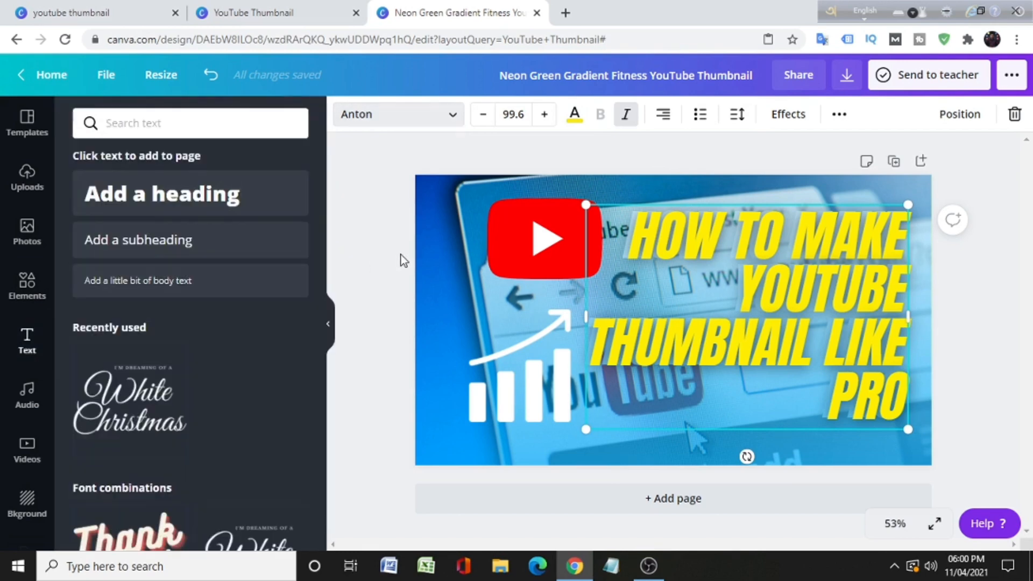